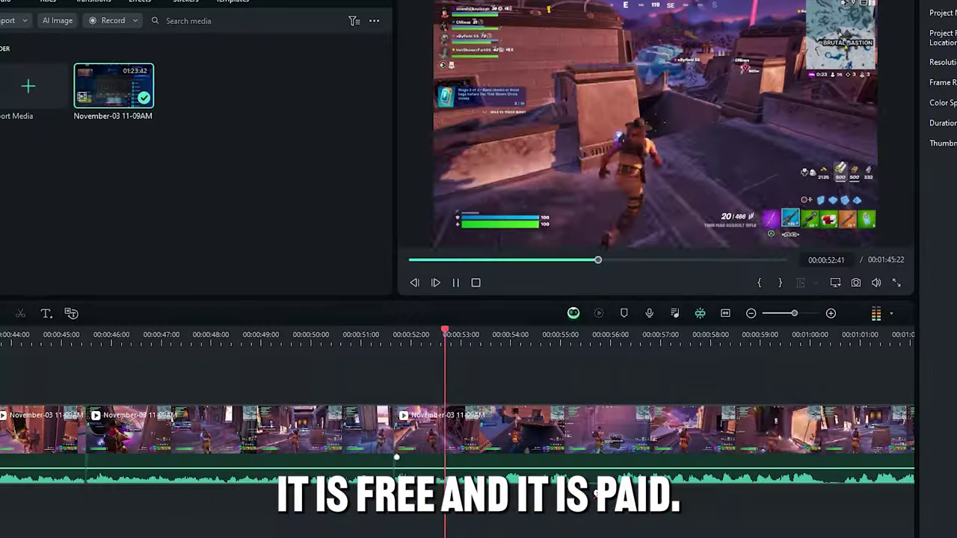
Zoom the timeline out to show the whole 2:22 Fortnite clip
{"action": "scroll", "coordinate": [596, 485], "scroll_direction": "up", "scroll_amount": 4}
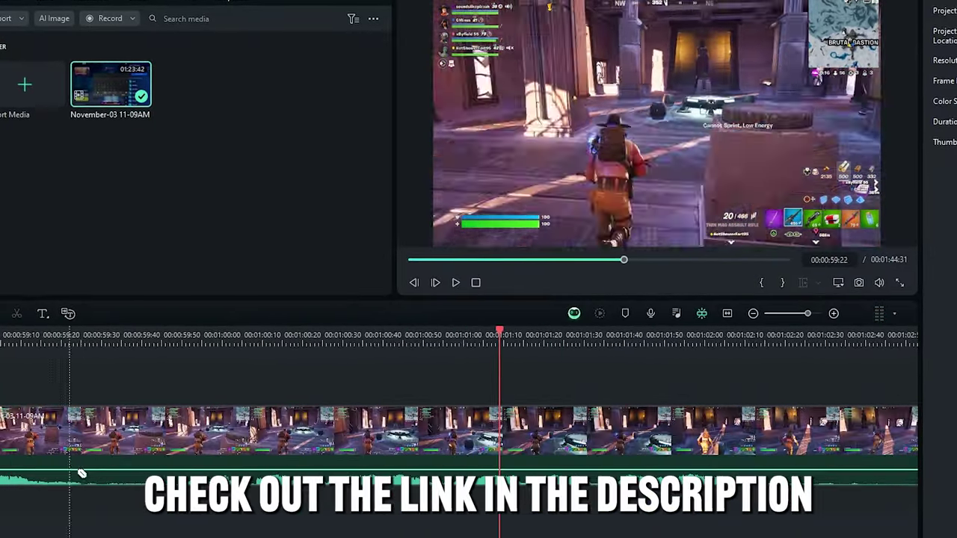
{"action": "scroll", "coordinate": [575, 432], "scroll_direction": "down", "scroll_amount": 2}
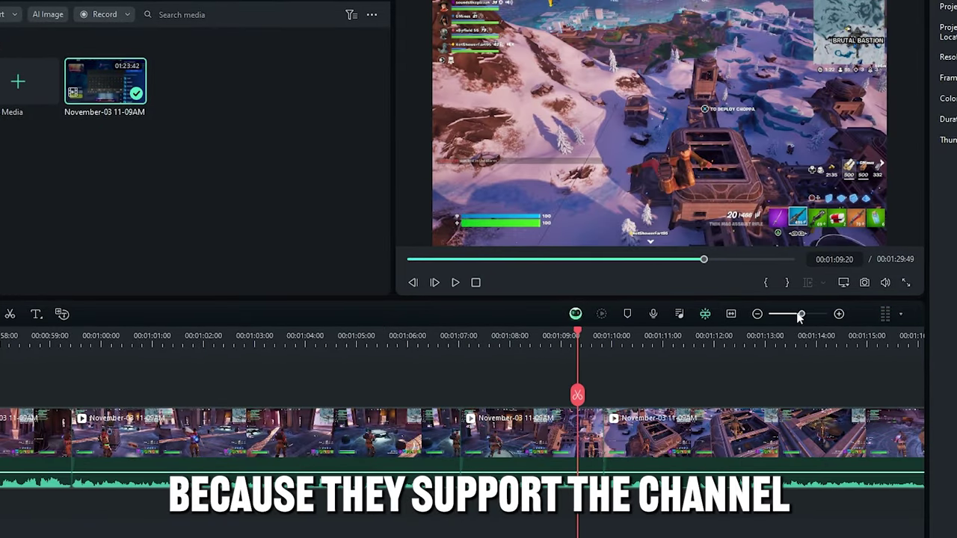
{"action": "left_click_drag", "start_coordinate": [800, 315], "coordinate": [801, 314]}
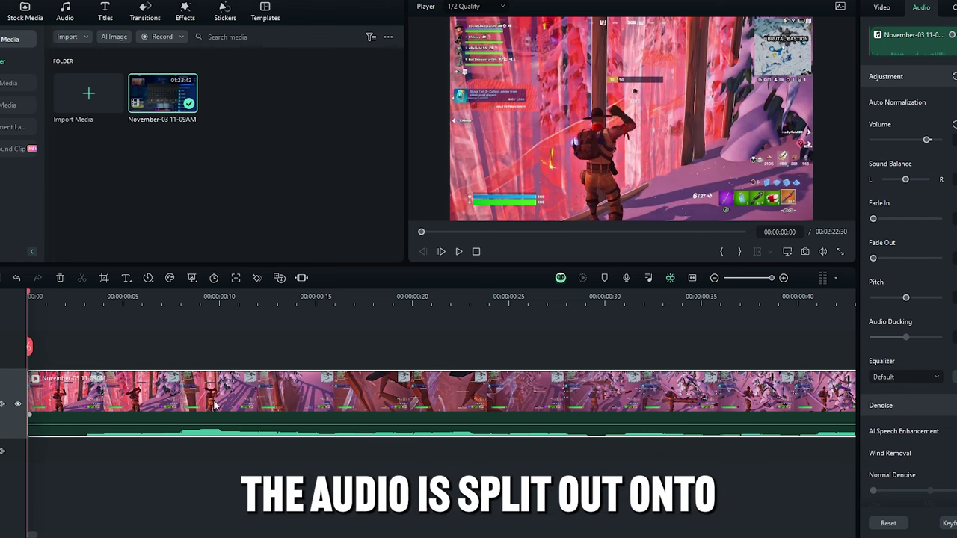
{"action": "left_click", "coordinate": [184, 482]}
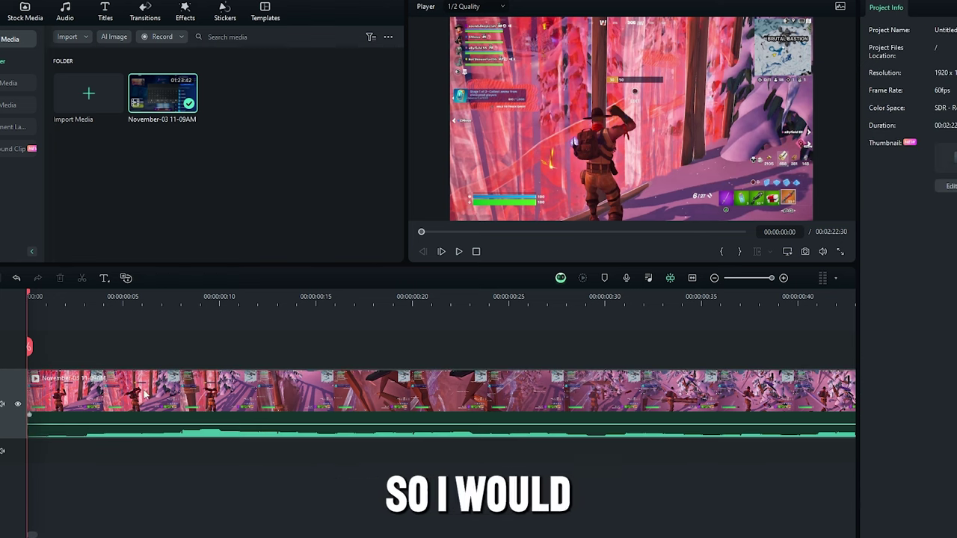
{"action": "left_click", "coordinate": [191, 433]}
{"action": "right_click", "coordinate": [303, 423]}
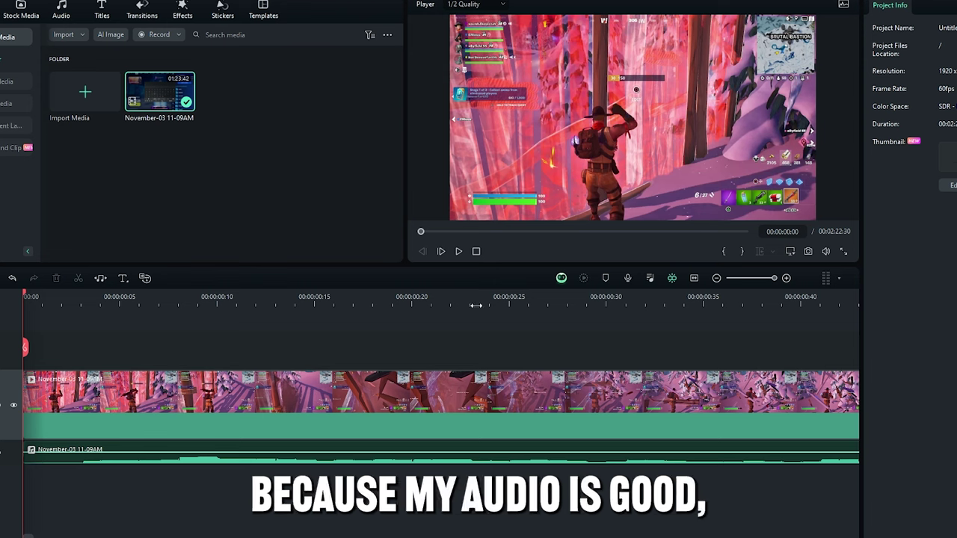
{"action": "key", "text": "ctrl+z"}
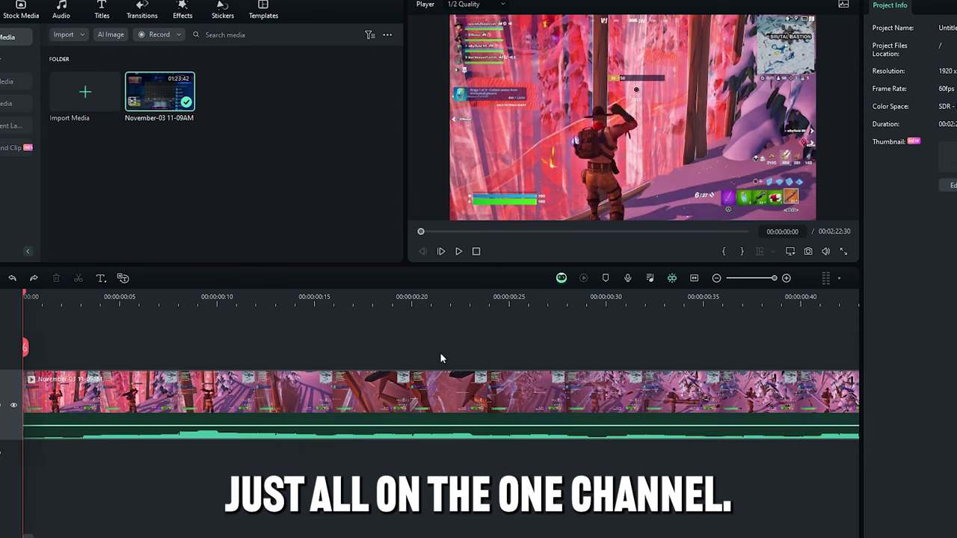
{"action": "left_click", "coordinate": [319, 432]}
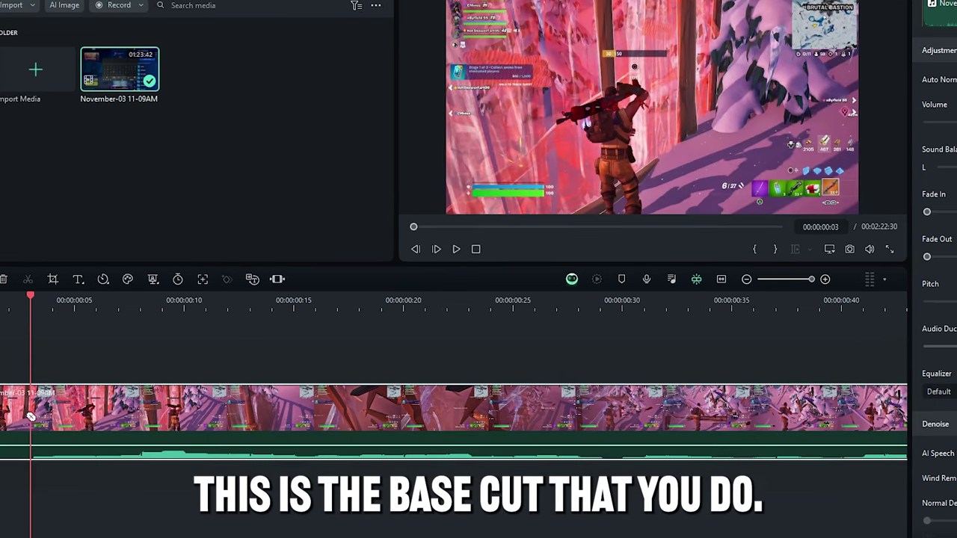
Split off and delete the short opening piece, then zoom the timeline out
{"action": "left_click", "coordinate": [29, 415]}
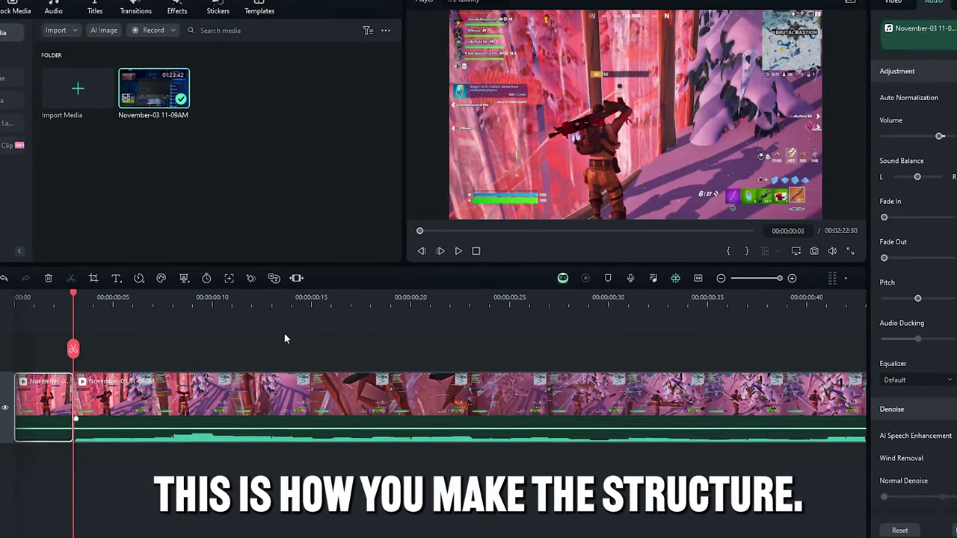
{"action": "key", "text": "Delete"}
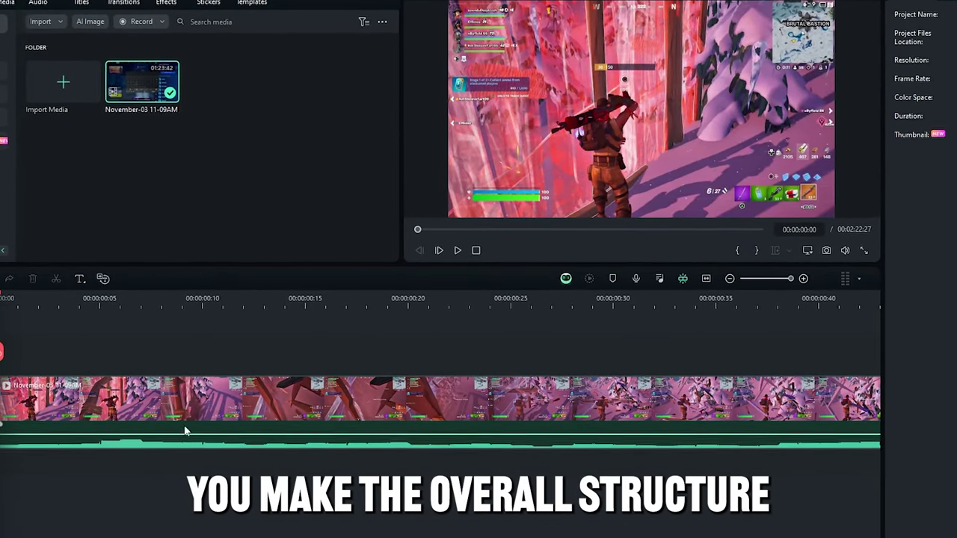
{"action": "left_click", "coordinate": [732, 278]}
{"action": "left_click", "coordinate": [731, 279]}
{"action": "left_click", "coordinate": [732, 279]}
{"action": "left_click", "coordinate": [740, 279]}
{"action": "left_click", "coordinate": [740, 279]}
{"action": "left_click", "coordinate": [739, 279]}
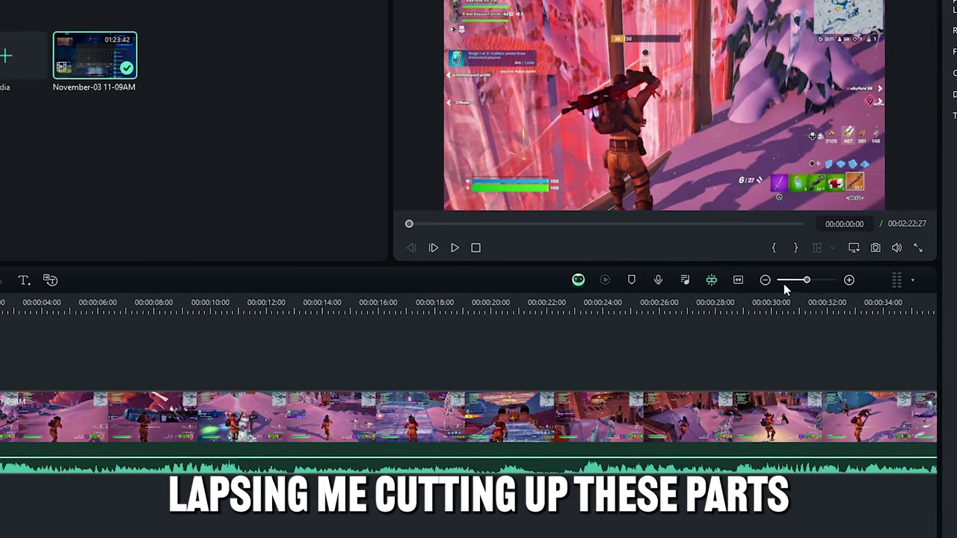
{"action": "left_click", "coordinate": [766, 280]}
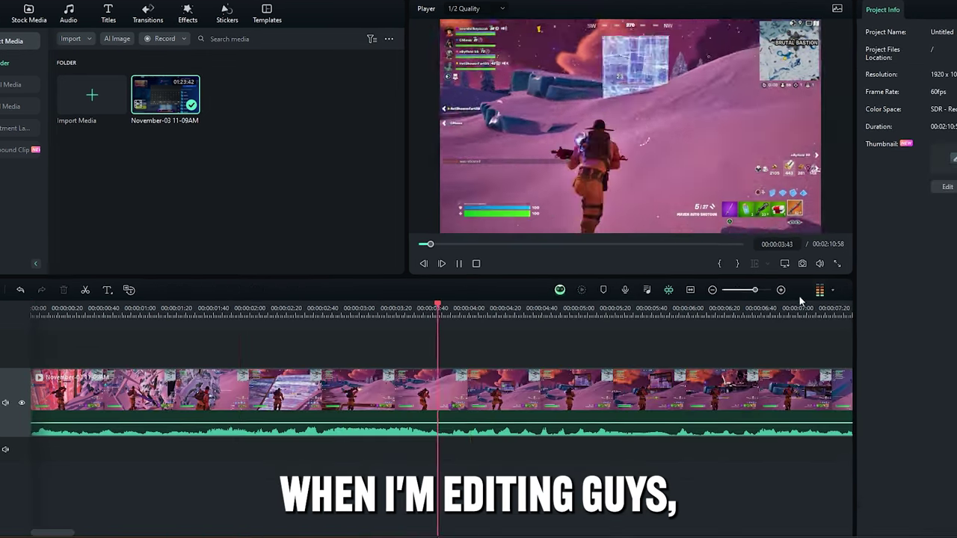
Assign a custom keyboard shortcut to Ripple Delete in the Edit shortcuts
{"action": "left_click", "coordinate": [66, 9]}
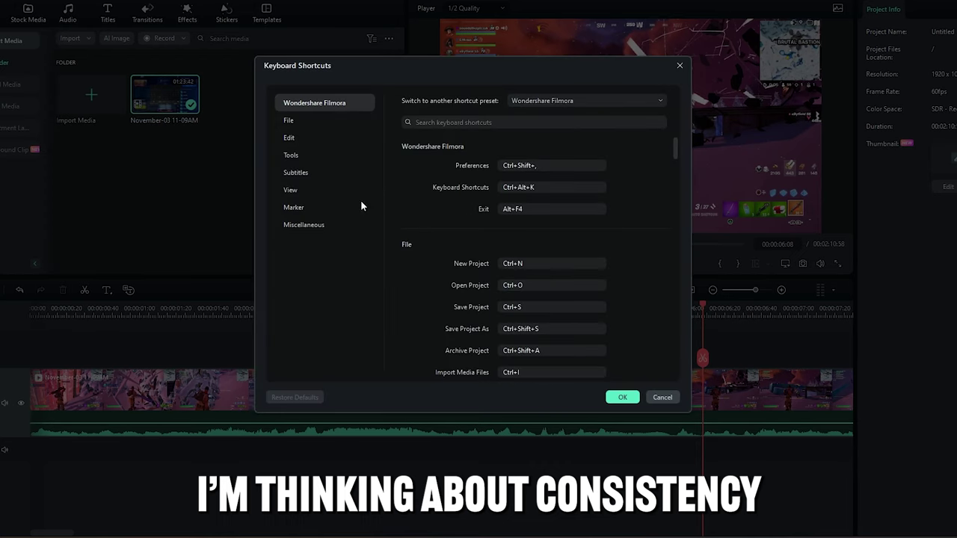
{"action": "left_click", "coordinate": [289, 132]}
{"action": "left_click", "coordinate": [508, 299]}
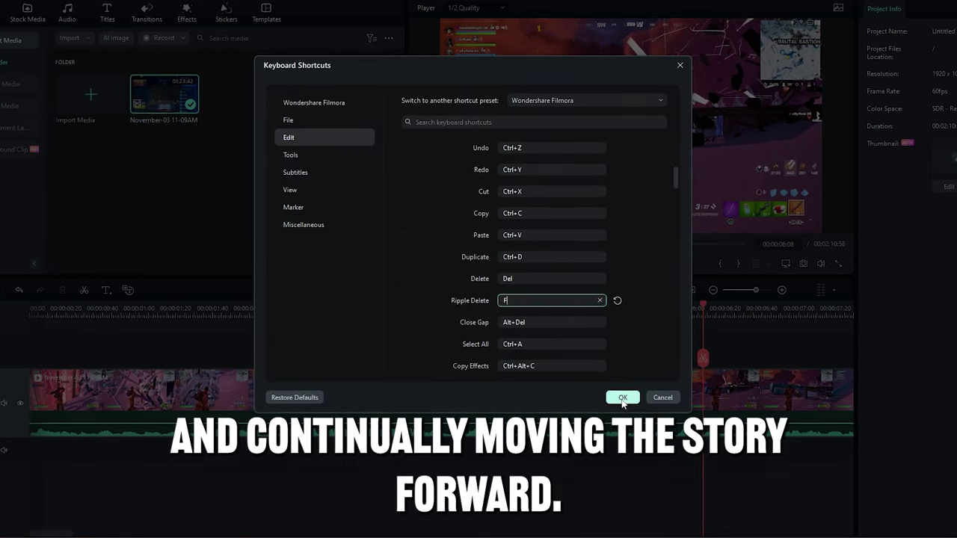
{"action": "left_click", "coordinate": [619, 396]}
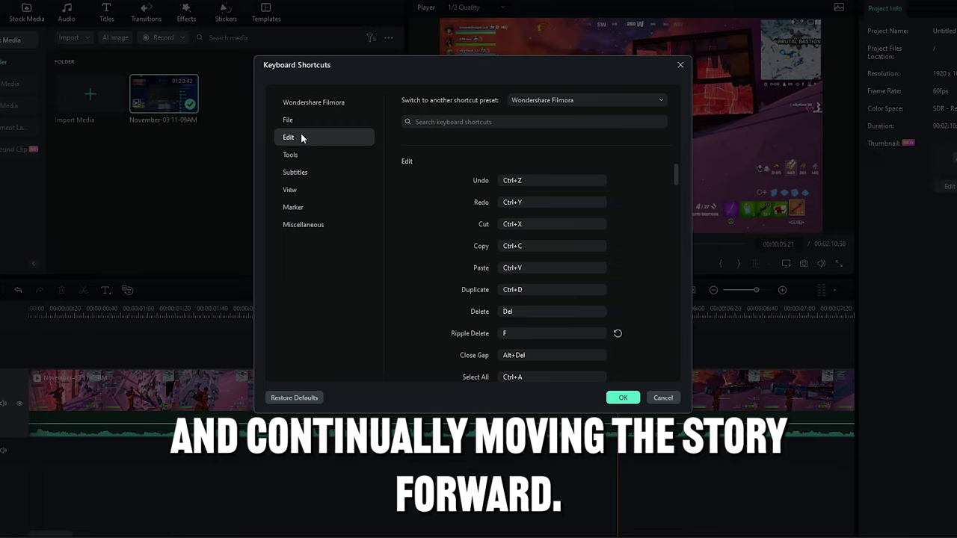
Search the shortcut list for the zoom commands with 'zom'
{"action": "scroll", "coordinate": [523, 262], "scroll_direction": "down", "scroll_amount": 10}
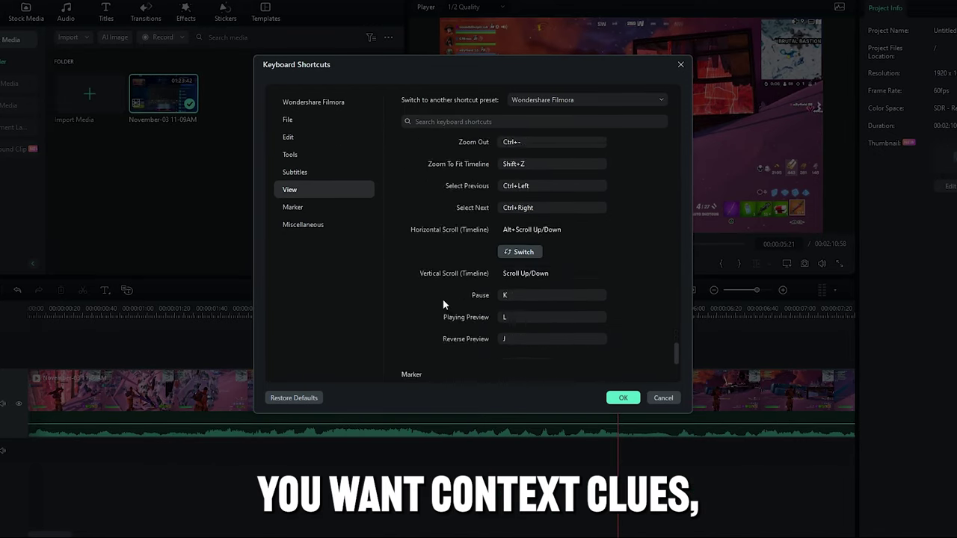
{"action": "left_click", "coordinate": [494, 121]}
{"action": "type", "text": "zom"}
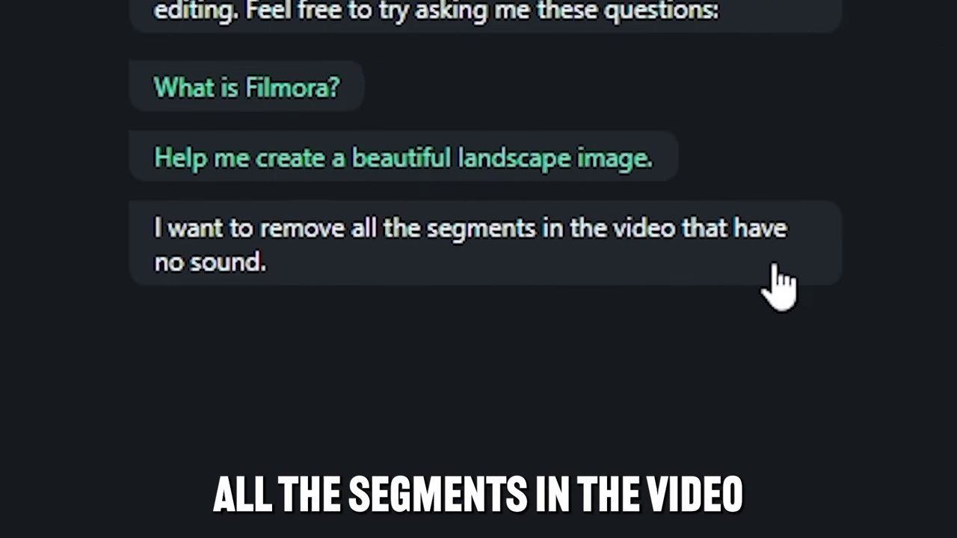
Run Copilot's Silence Detection, delete an opening phrase and remove all silent gaps
{"action": "left_click", "coordinate": [420, 240]}
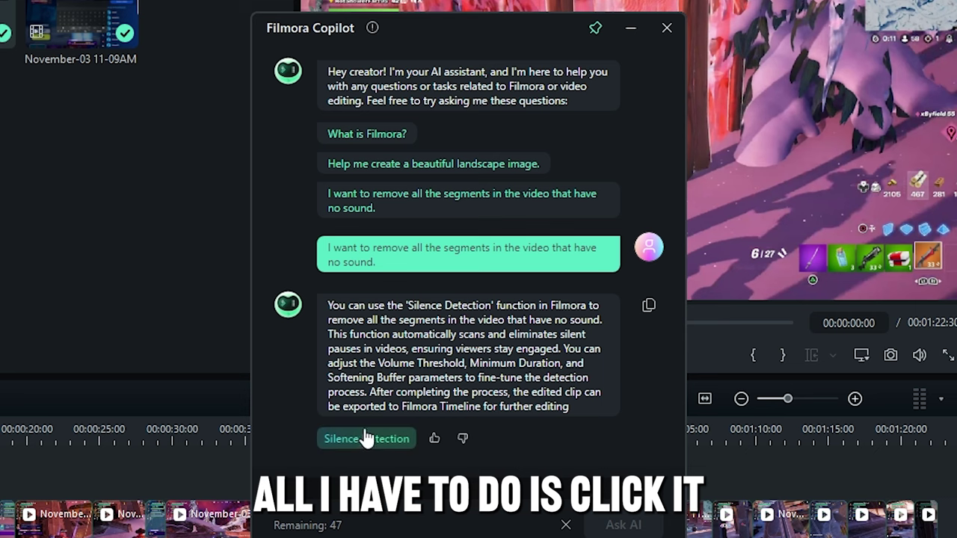
{"action": "left_click", "coordinate": [366, 438]}
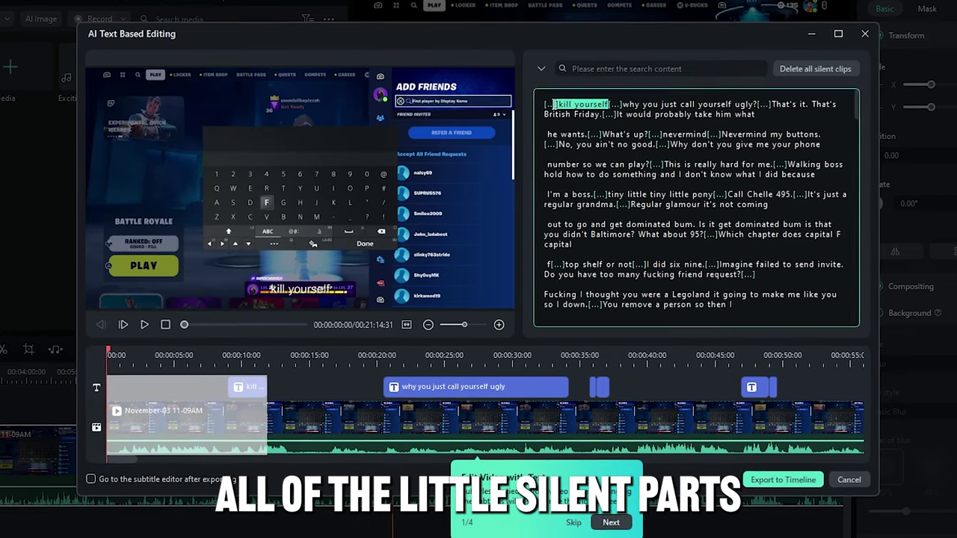
{"action": "key", "text": "Delete"}
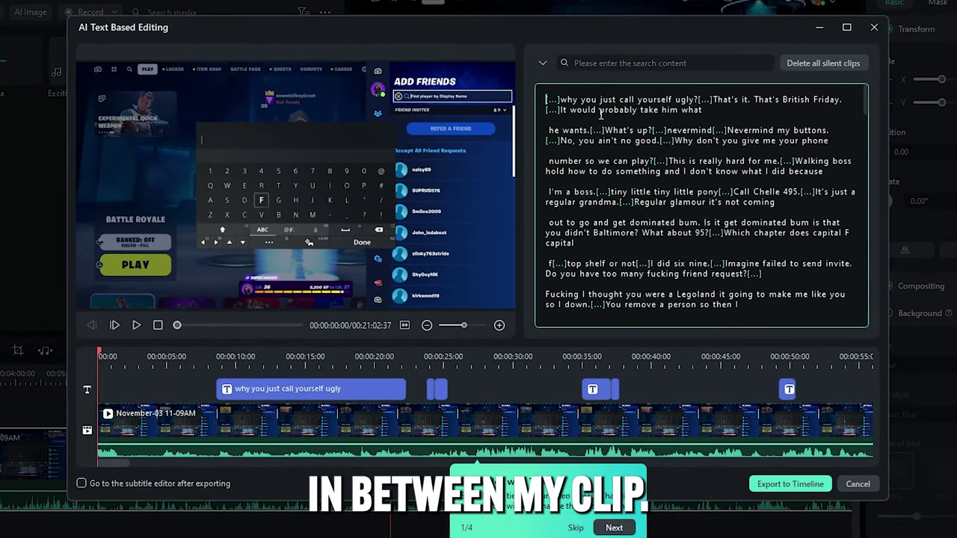
{"action": "left_click", "coordinate": [825, 61]}
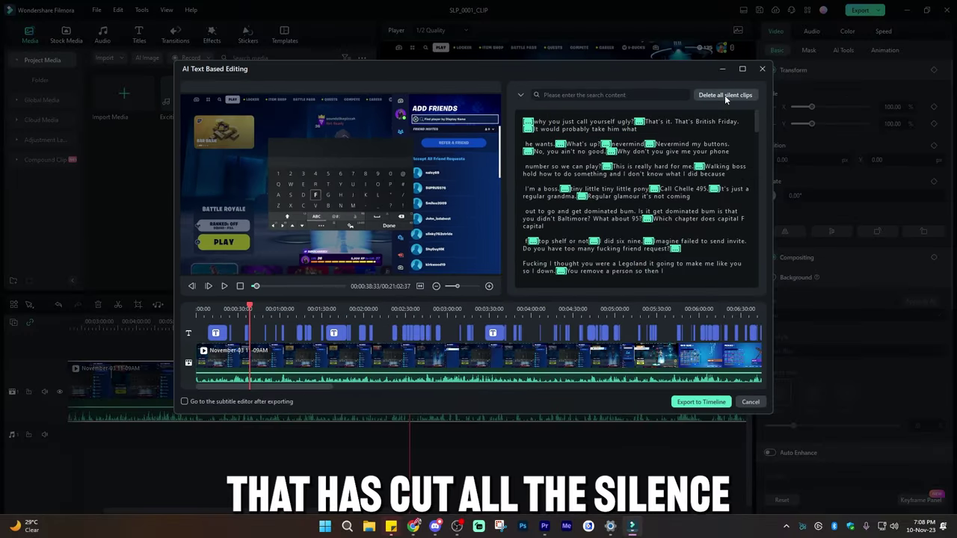
{"action": "left_click", "coordinate": [724, 95]}
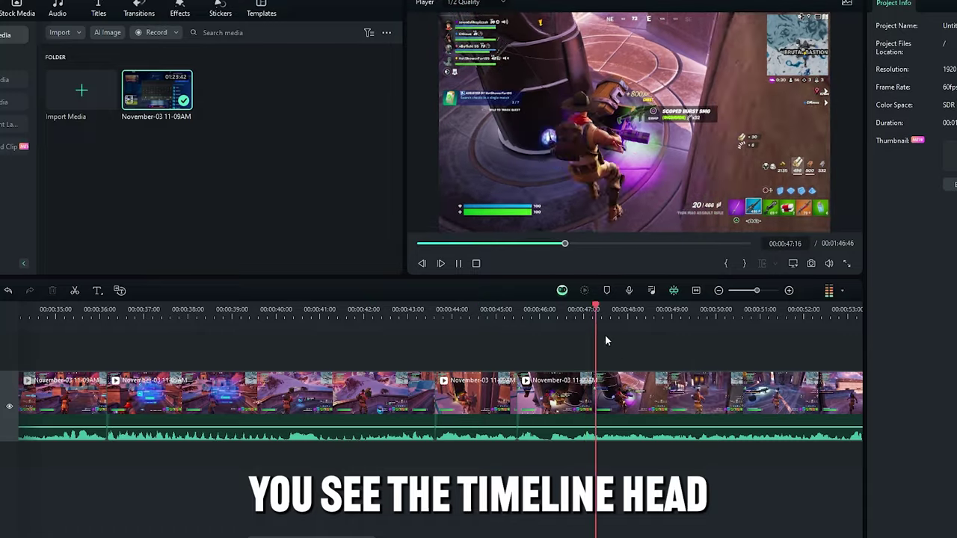
Play through the edit from around 46 seconds to review the remaining cuts
{"action": "key", "text": "space"}
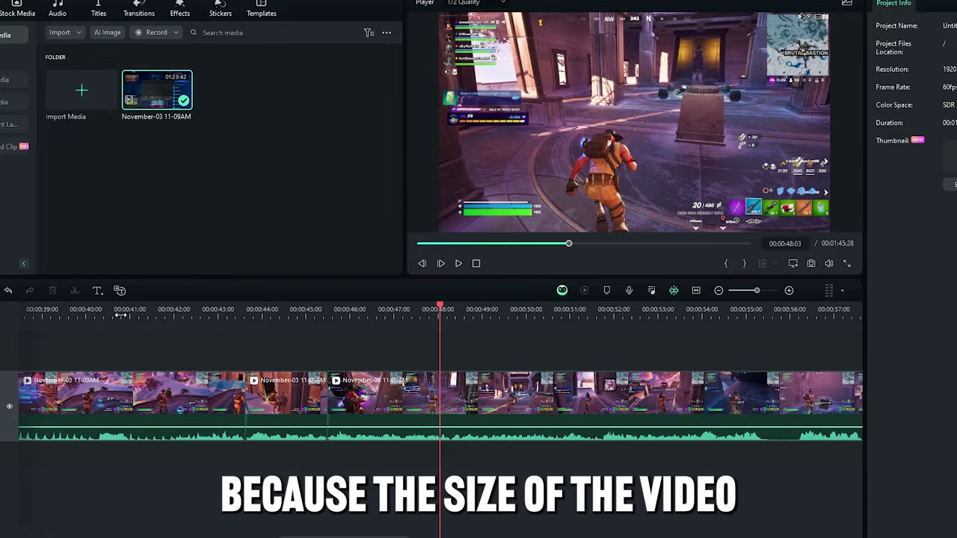
{"action": "key", "text": "space"}
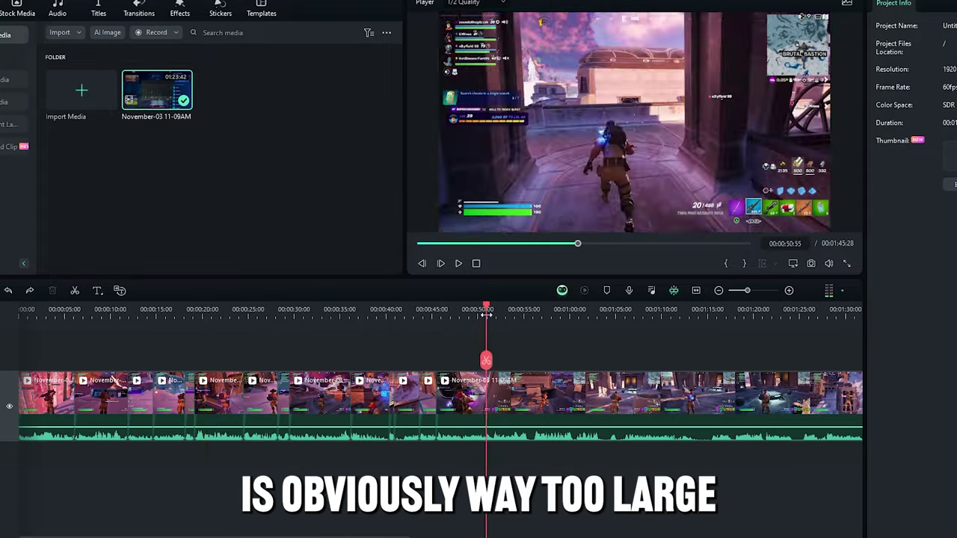
{"action": "left_click", "coordinate": [213, 315]}
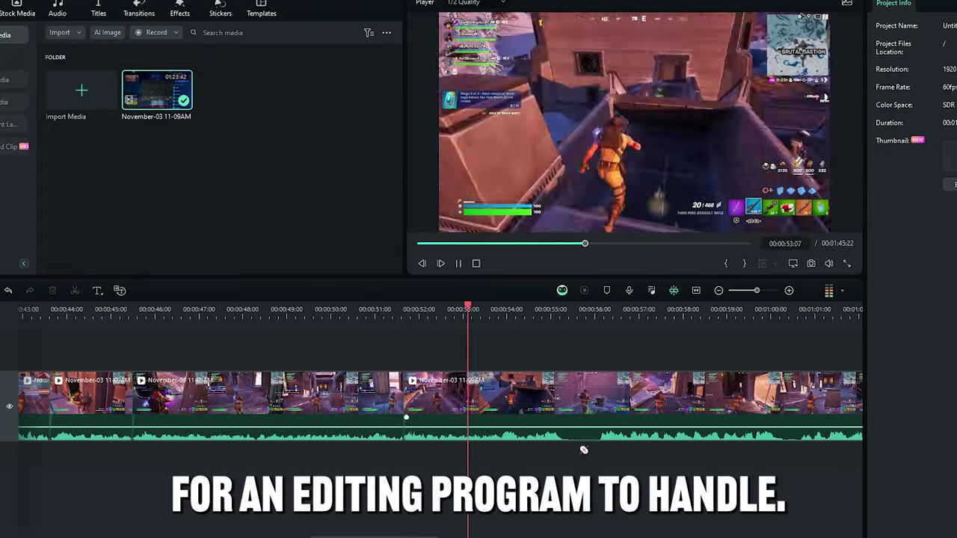
{"action": "key", "text": "space"}
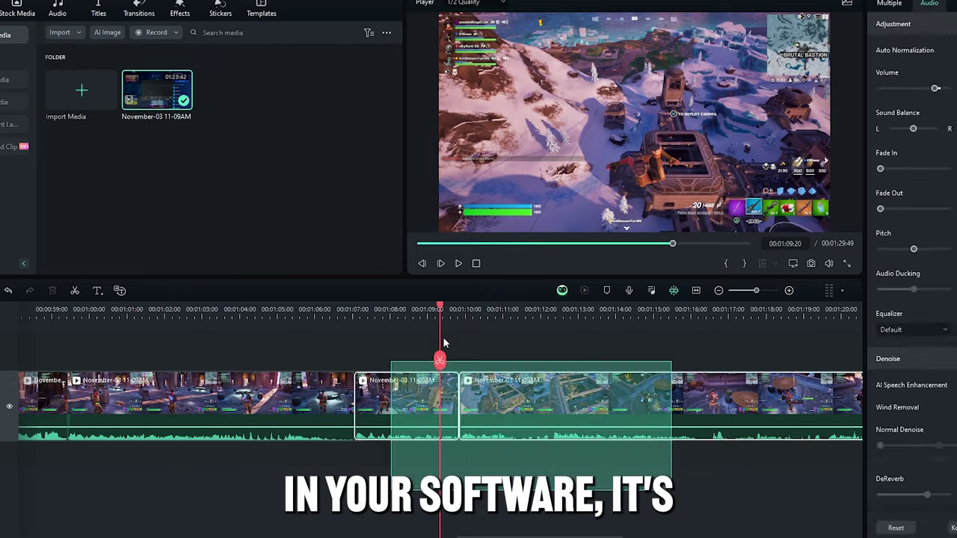
{"action": "left_click", "coordinate": [542, 352]}
{"action": "scroll", "coordinate": [542, 352], "scroll_direction": "right", "scroll_amount": 3}
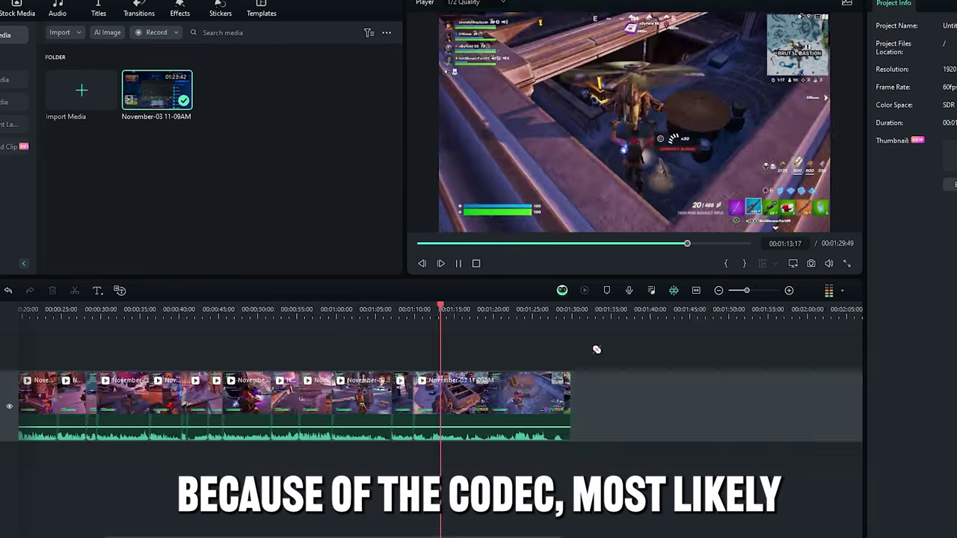
{"action": "key", "text": "space"}
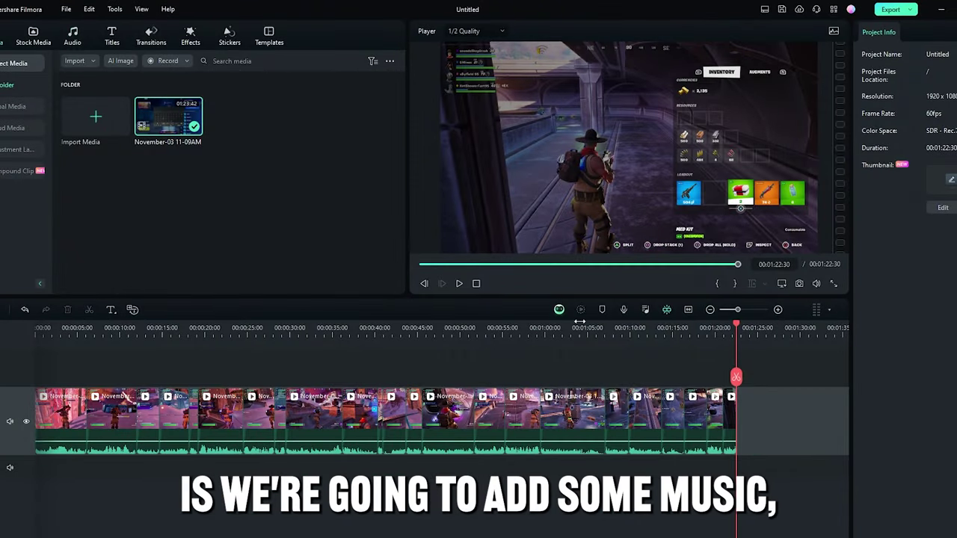
Start AI Music Generator with a 01:40 duration and Peaceful mood
{"action": "left_click_drag", "start_coordinate": [739, 330], "coordinate": [36, 330]}
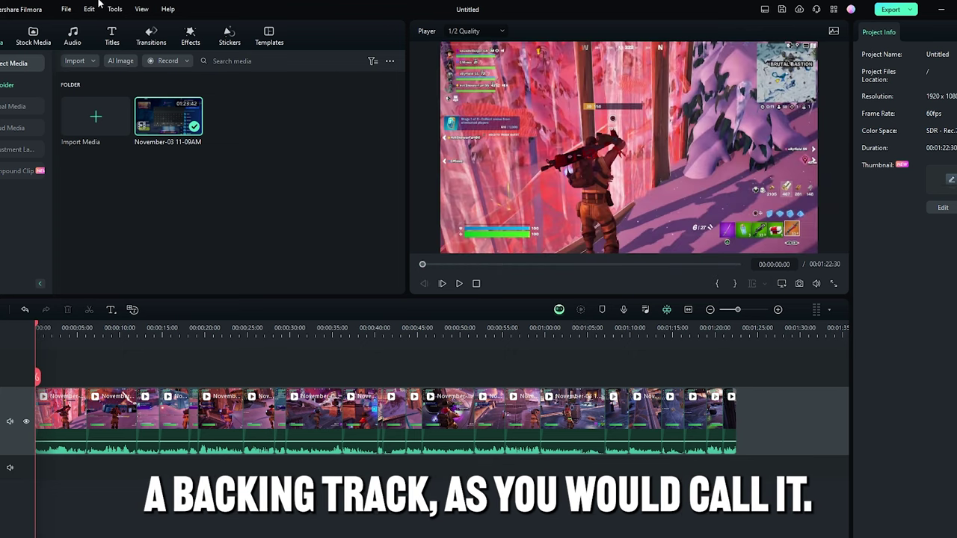
{"action": "left_click", "coordinate": [74, 41]}
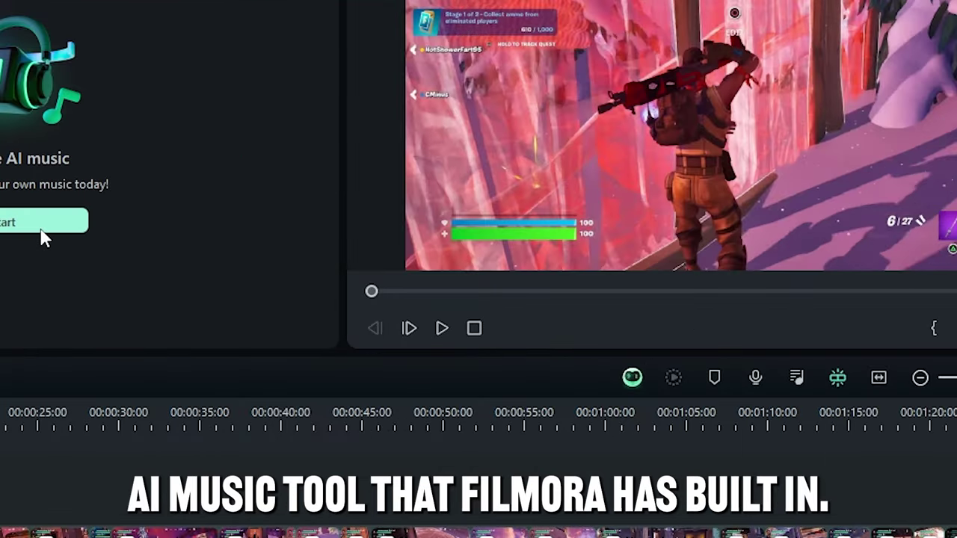
{"action": "left_click", "coordinate": [260, 226]}
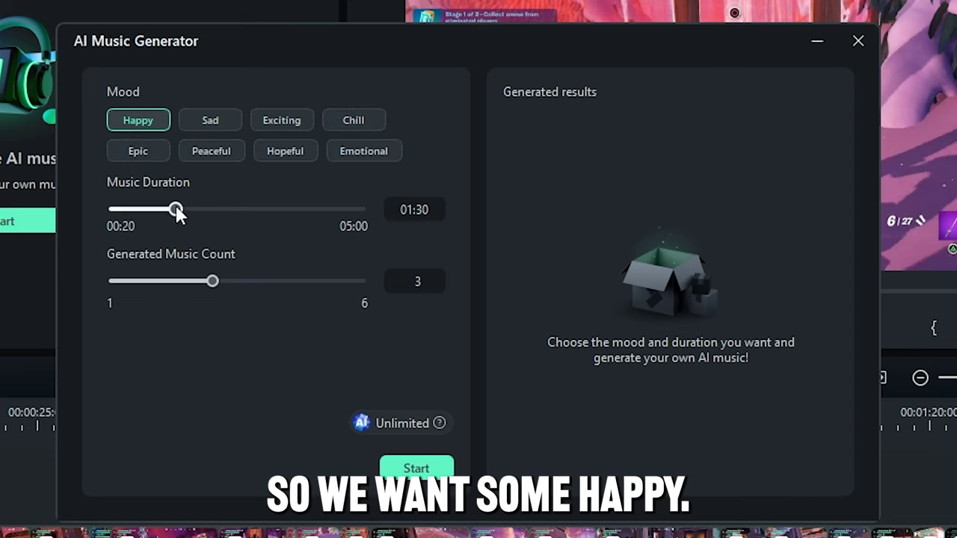
{"action": "mouse_move", "coordinate": [177, 213]}
{"action": "left_mouse_down"}
{"action": "mouse_move", "coordinate": [187, 214]}
{"action": "mouse_move", "coordinate": [162, 212]}
{"action": "left_mouse_up"}
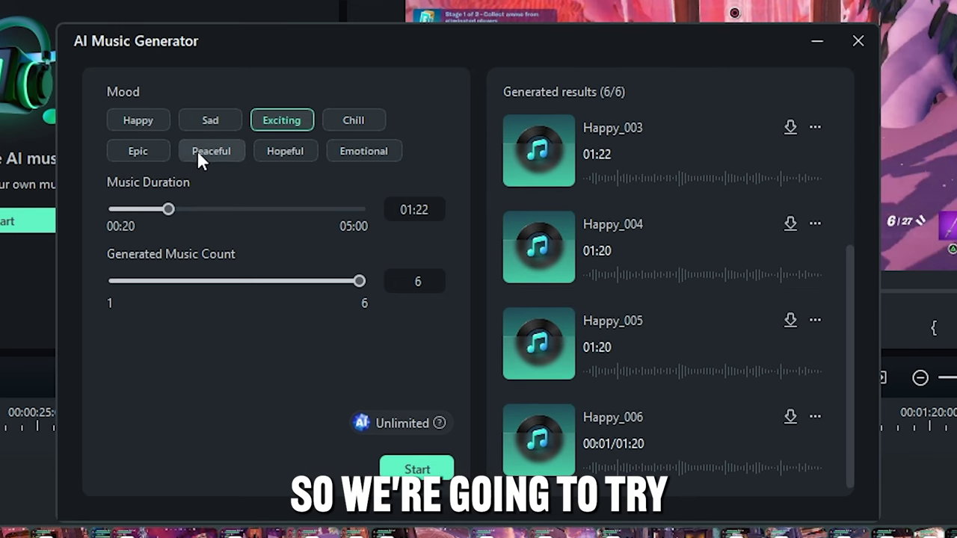
{"action": "left_click", "coordinate": [198, 152]}
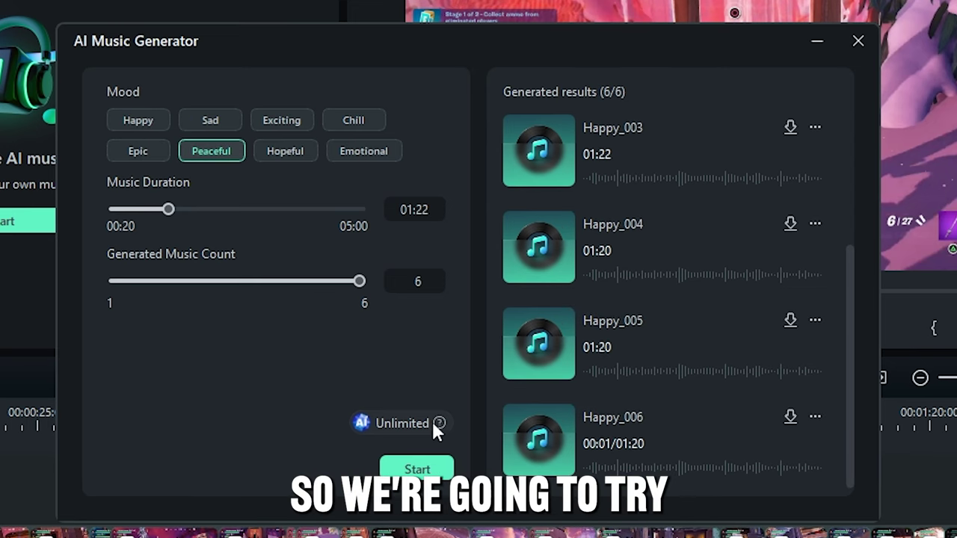
{"action": "left_click", "coordinate": [446, 470]}
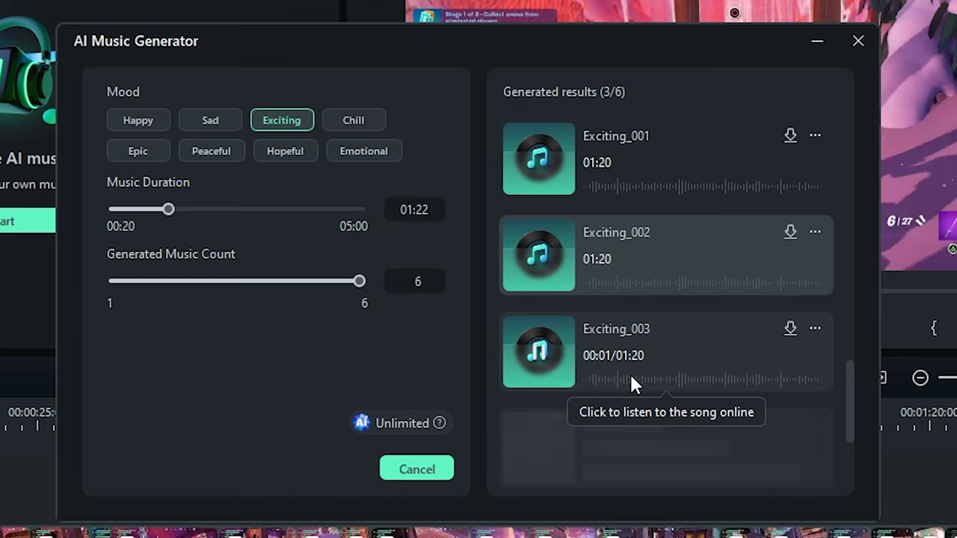
Preview Exciting_003, Exciting_004 and Exciting_007, then download Exciting_007
{"action": "left_click", "coordinate": [630, 377]}
{"action": "left_click", "coordinate": [680, 379]}
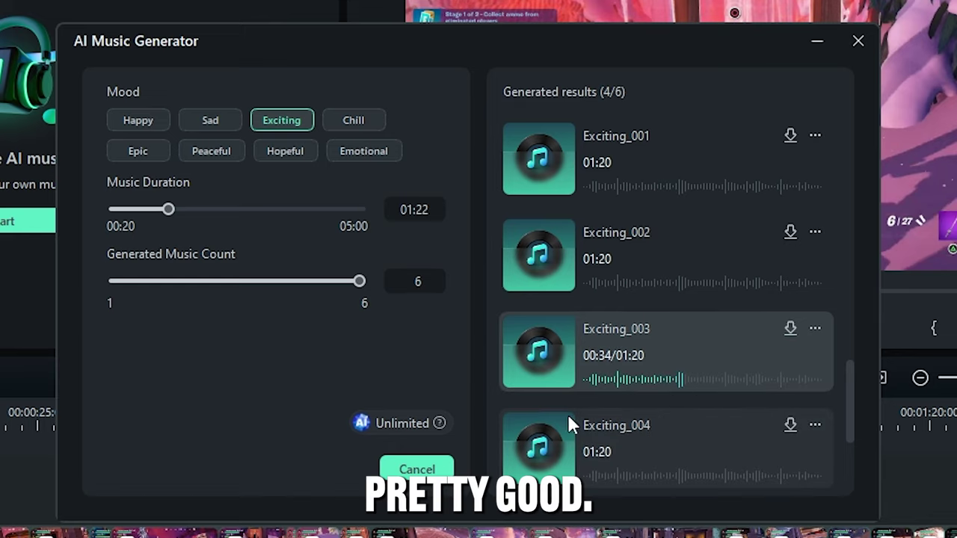
{"action": "scroll", "coordinate": [655, 378], "scroll_direction": "down", "scroll_amount": 3}
{"action": "left_click", "coordinate": [638, 273]}
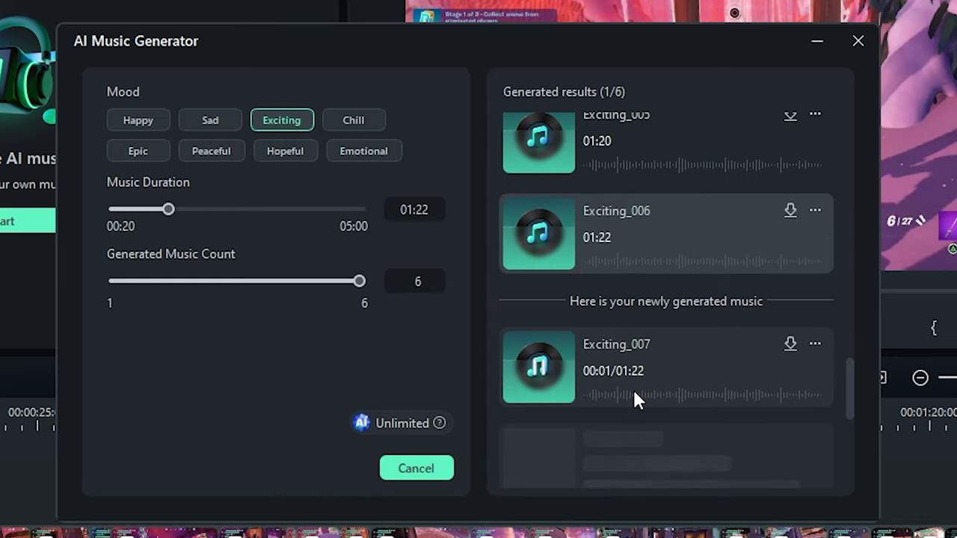
{"action": "left_click", "coordinate": [633, 390]}
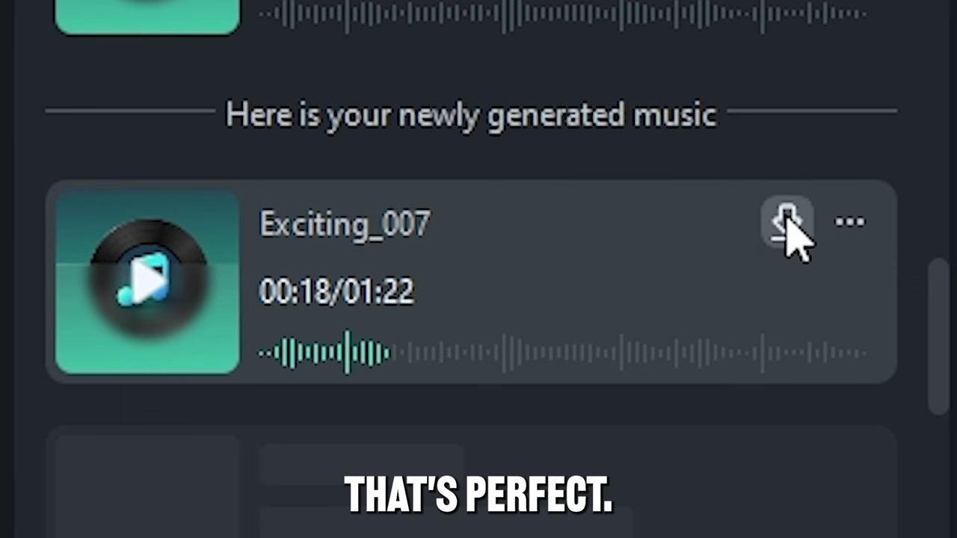
{"action": "left_click", "coordinate": [790, 345]}
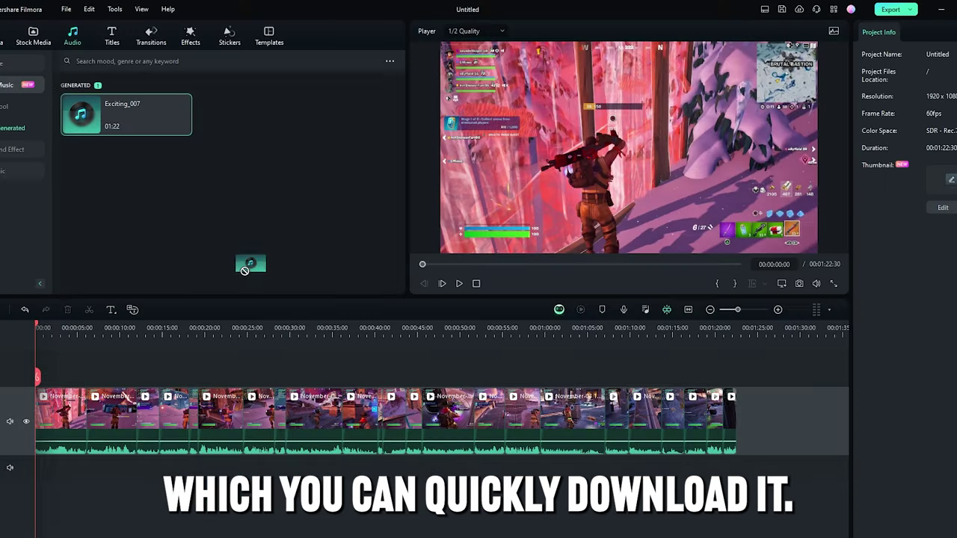
Put Exciting_007 at the audio track's start, lower it to about -25 dB, and play back
{"action": "left_click_drag", "start_coordinate": [252, 264], "coordinate": [31, 481]}
{"action": "left_click_drag", "start_coordinate": [209, 410], "coordinate": [226, 404]}
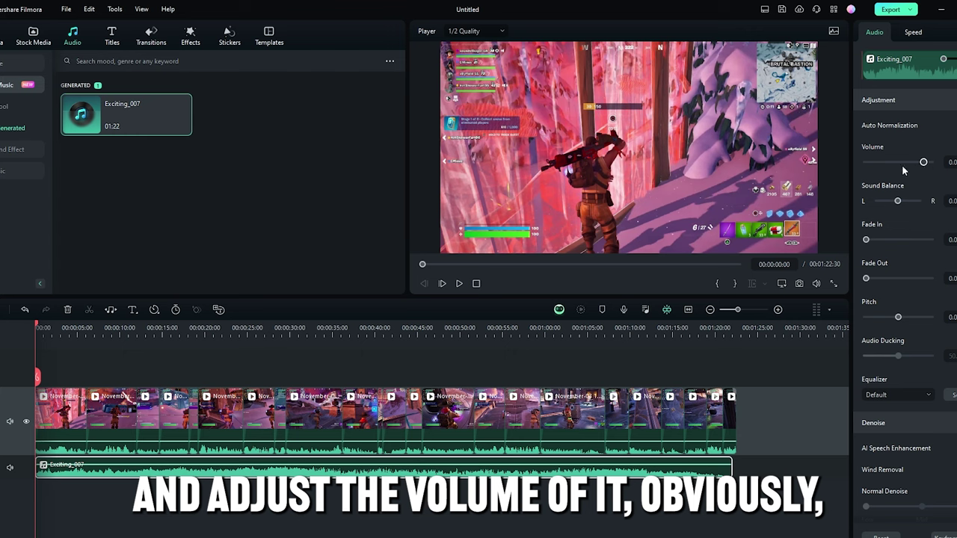
{"action": "mouse_move", "coordinate": [902, 163]}
{"action": "left_mouse_down"}
{"action": "mouse_move", "coordinate": [890, 164]}
{"action": "mouse_move", "coordinate": [913, 169]}
{"action": "mouse_move", "coordinate": [905, 165]}
{"action": "left_mouse_up"}
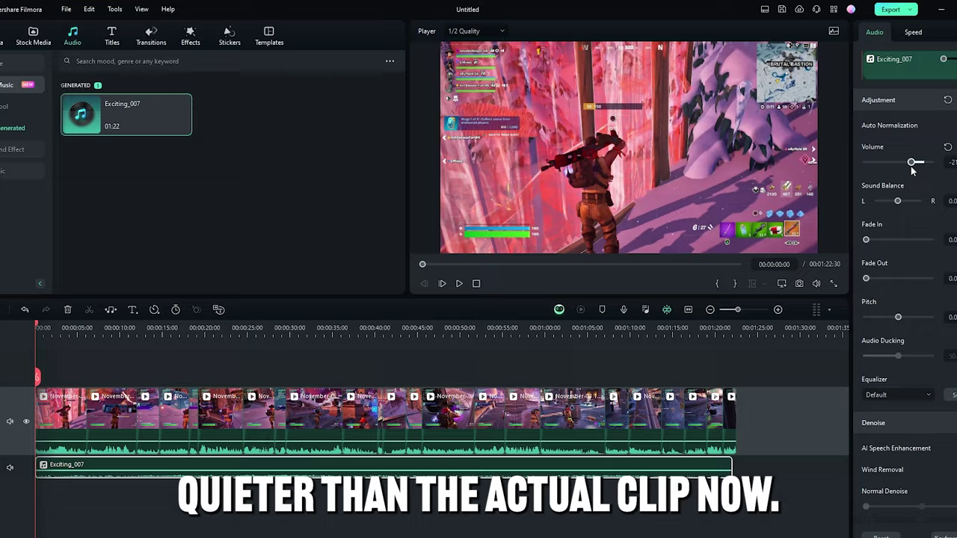
{"action": "key", "text": "space"}
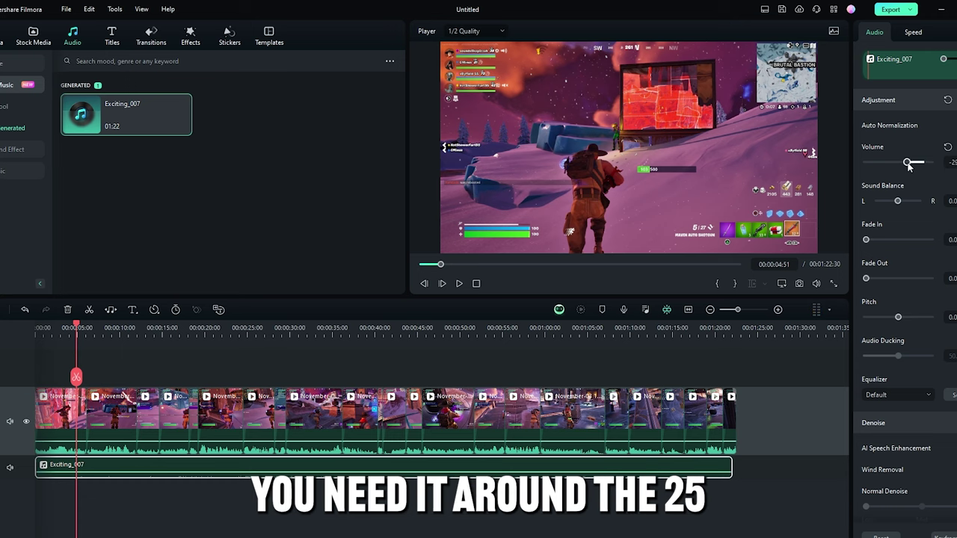
{"action": "left_click_drag", "start_coordinate": [909, 166], "coordinate": [909, 166]}
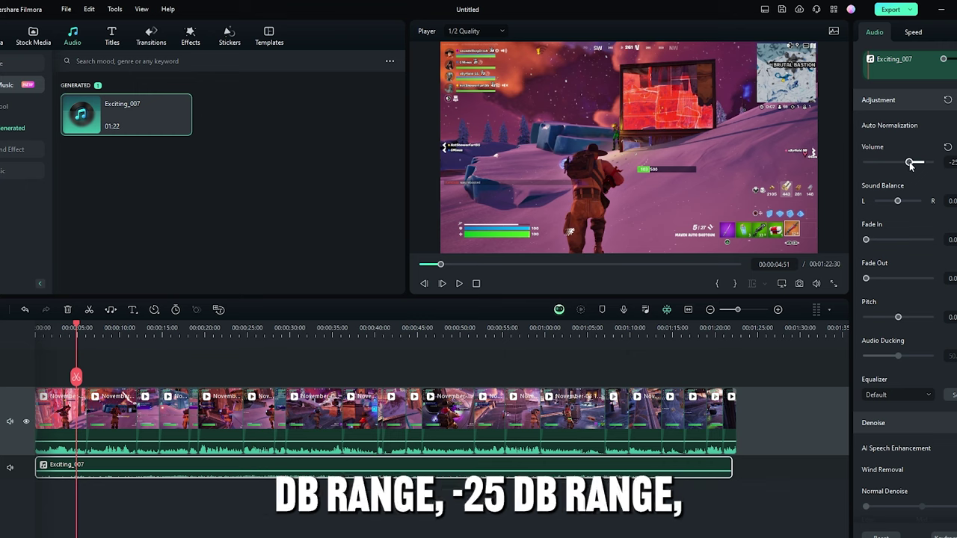
{"action": "key", "text": "space"}
{"action": "key", "text": "space"}
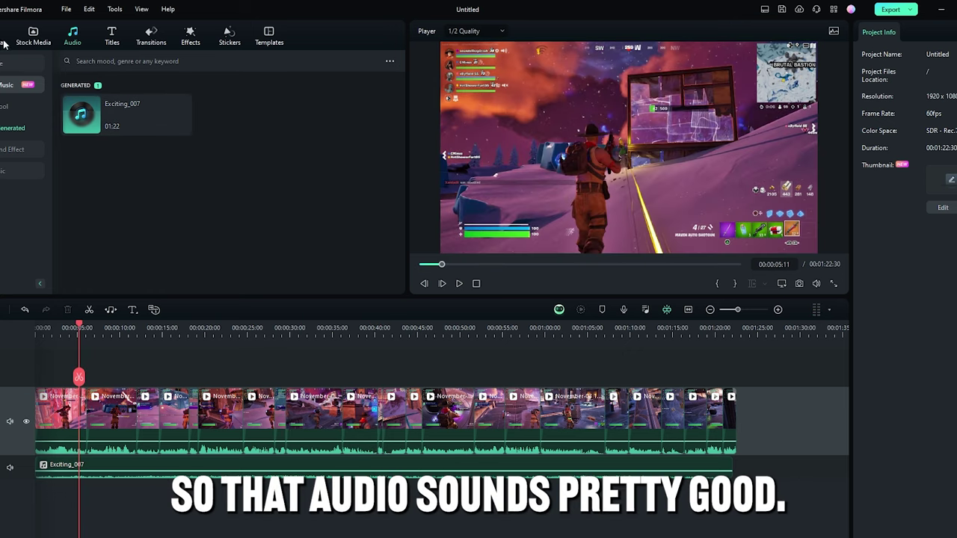
Show the project media and reposition the AI Text to Video window
{"action": "left_click", "coordinate": [4, 43]}
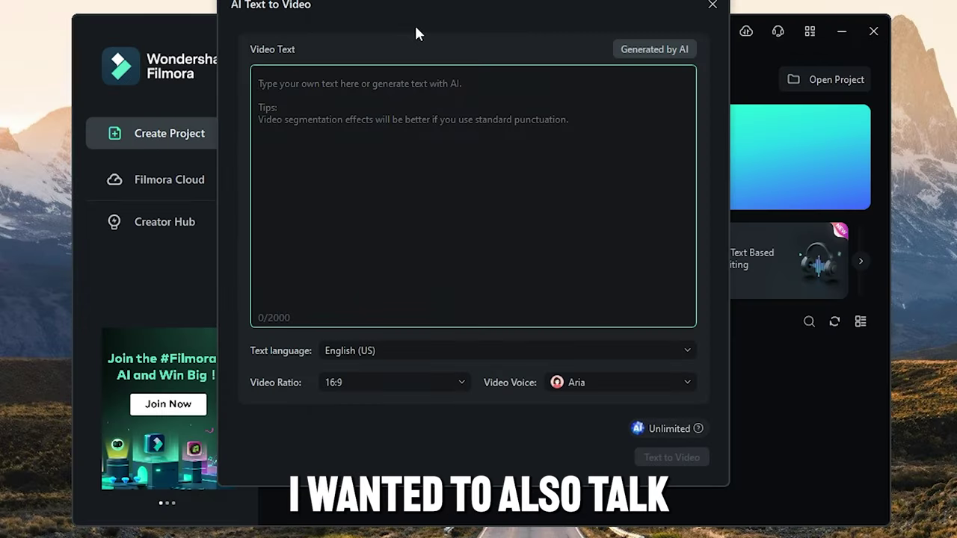
{"action": "left_click_drag", "start_coordinate": [435, 4], "coordinate": [447, 30]}
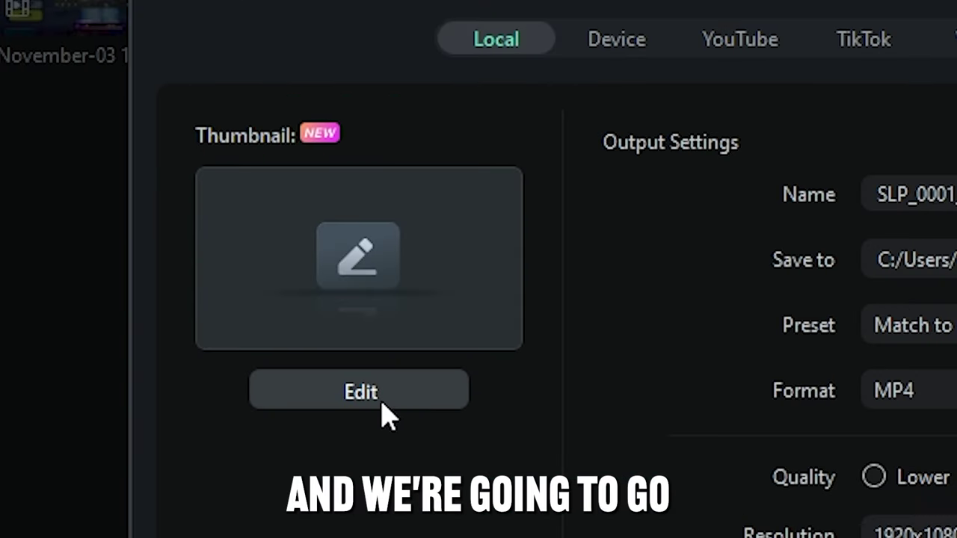
Open the export's thumbnail editing and dismiss the thumbnail tip
{"action": "left_click", "coordinate": [334, 236]}
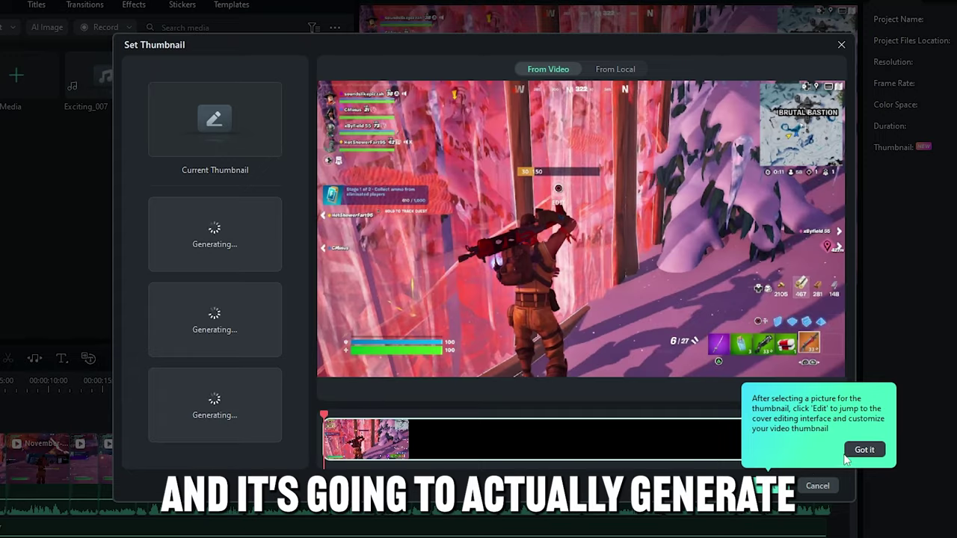
{"action": "left_click", "coordinate": [878, 448]}
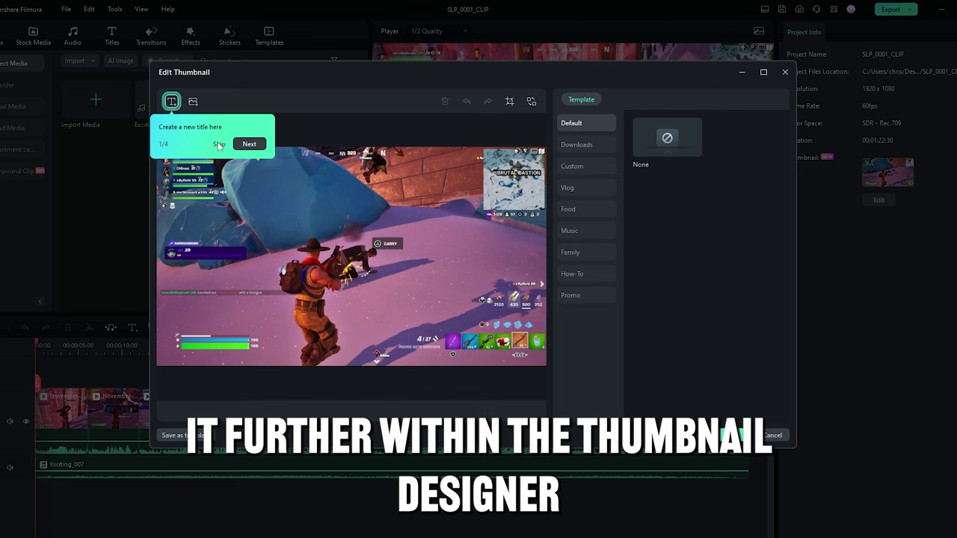
Crop the thumbnail tighter from the lower-left, lower-right and top-right corners
{"action": "left_click", "coordinate": [219, 145]}
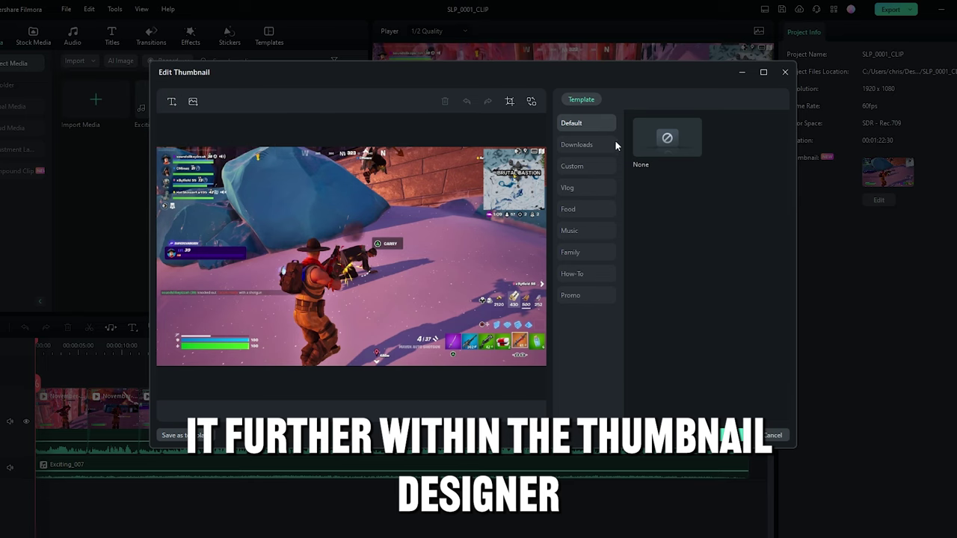
{"action": "left_click", "coordinate": [509, 101]}
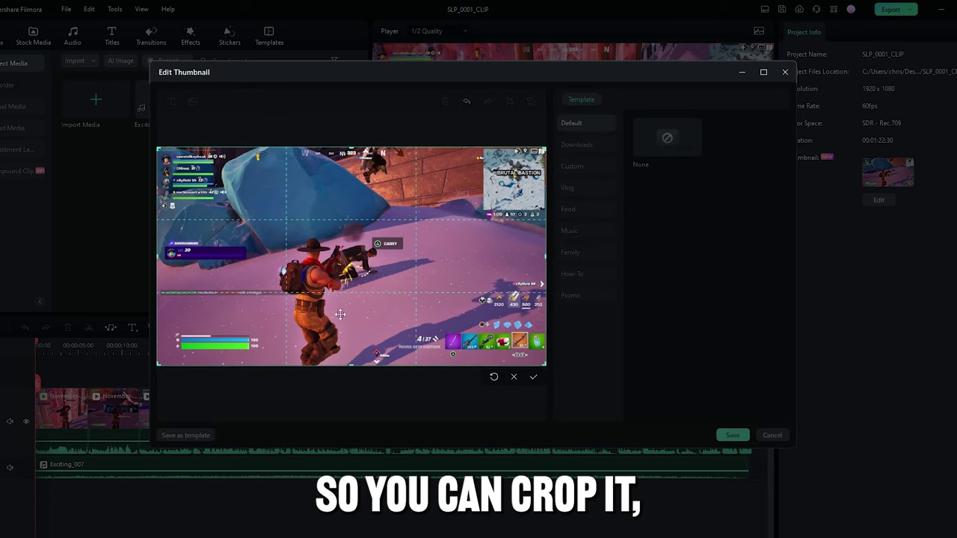
{"action": "left_click_drag", "start_coordinate": [158, 365], "coordinate": [268, 333]}
{"action": "left_click_drag", "start_coordinate": [553, 338], "coordinate": [472, 298]}
{"action": "left_click_drag", "start_coordinate": [469, 147], "coordinate": [455, 192]}
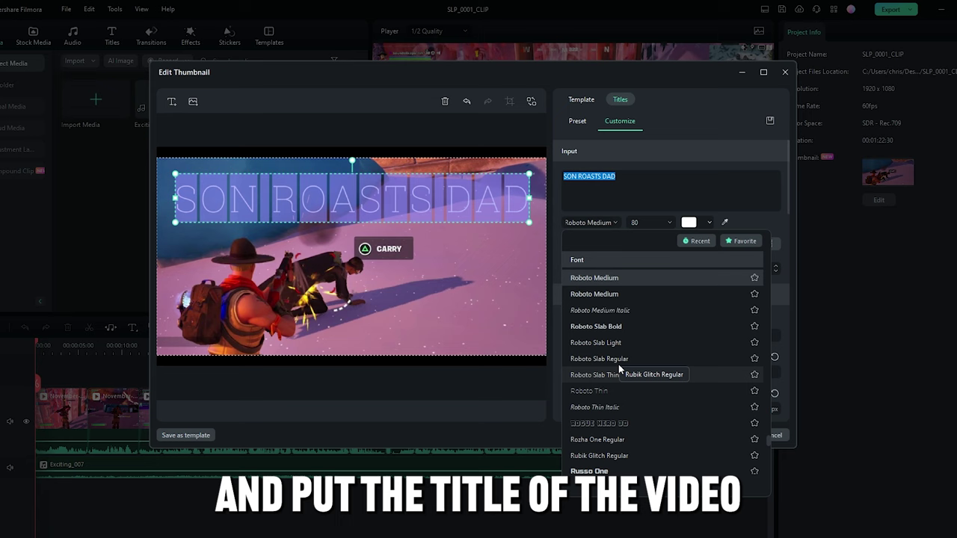
Change the SON ROASTS DAD title font to Impact
{"action": "scroll", "coordinate": [618, 364], "scroll_direction": "down", "scroll_amount": 5}
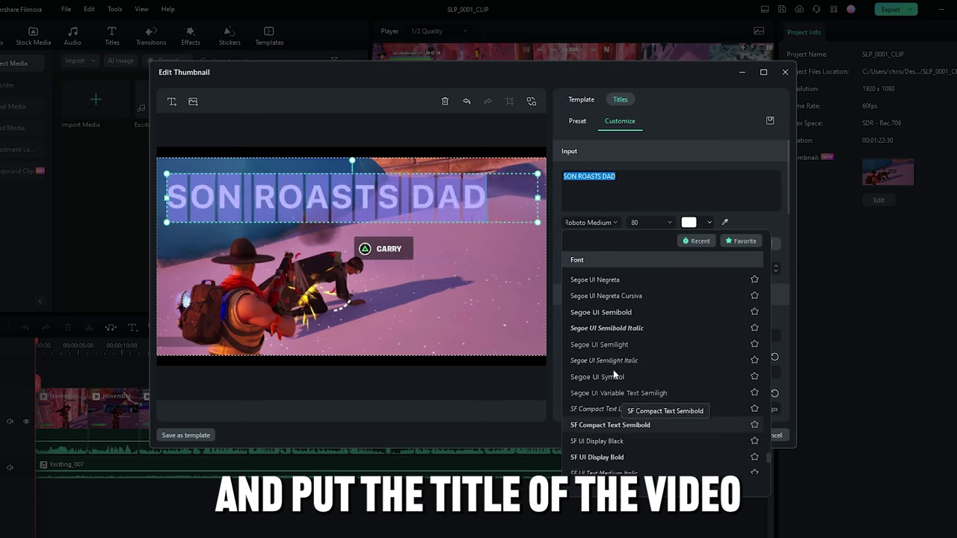
{"action": "left_click", "coordinate": [596, 309]}
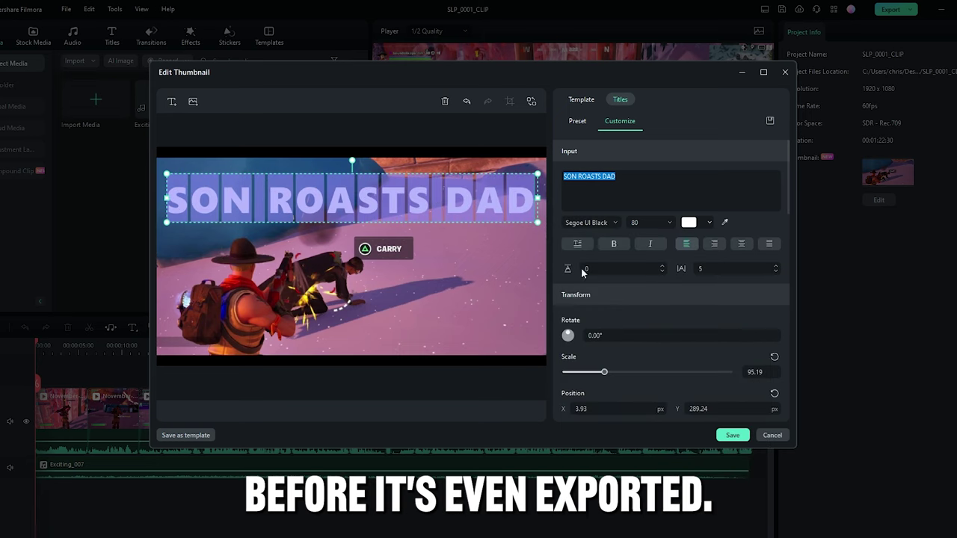
{"action": "left_click", "coordinate": [588, 223]}
{"action": "scroll", "coordinate": [632, 418], "scroll_direction": "down", "scroll_amount": 4}
{"action": "scroll", "coordinate": [627, 396], "scroll_direction": "down", "scroll_amount": 8}
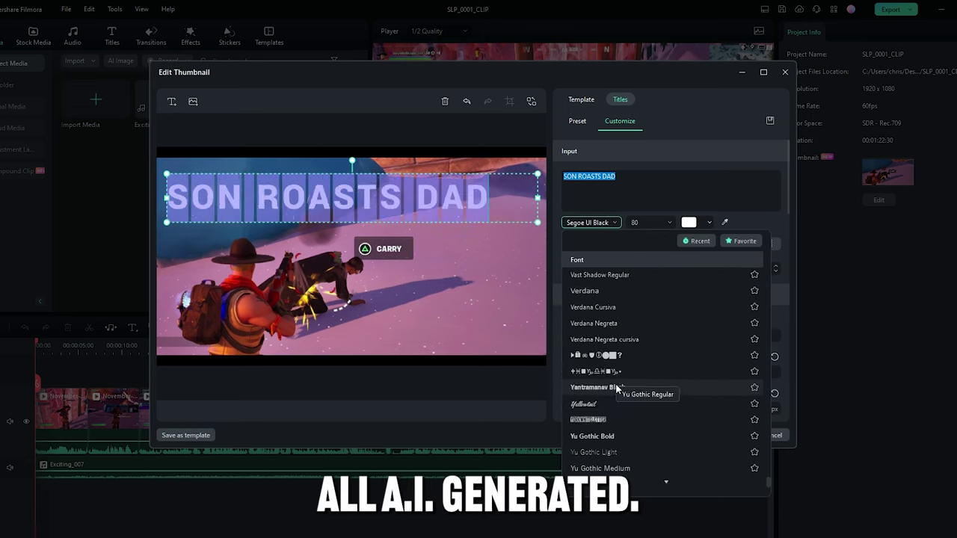
{"action": "scroll", "coordinate": [604, 384], "scroll_direction": "up", "scroll_amount": 15}
{"action": "left_click", "coordinate": [601, 346]}
Set title letter spacing to -1, scale it to about 154, and centre-align it
{"action": "key", "text": "Up"}
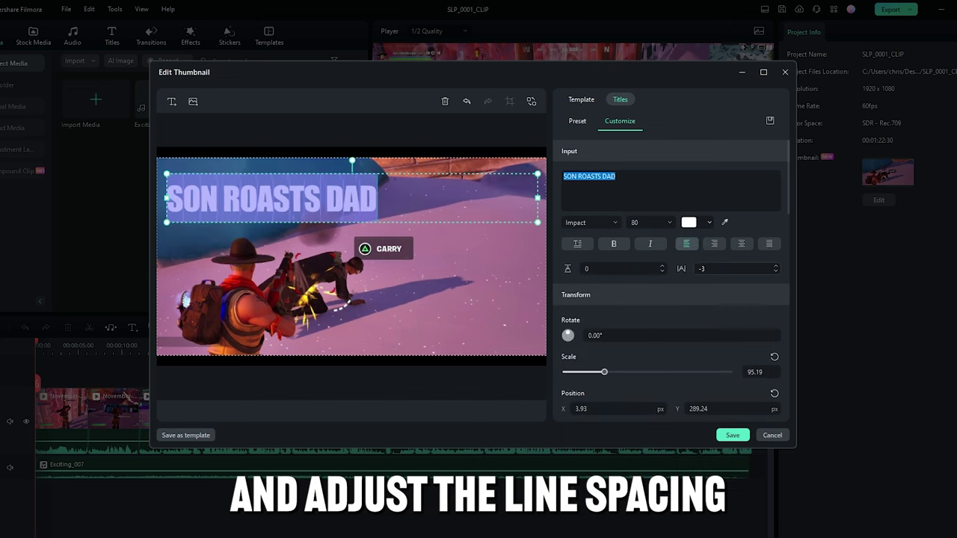
{"action": "left_click_drag", "start_coordinate": [604, 372], "coordinate": [627, 372]}
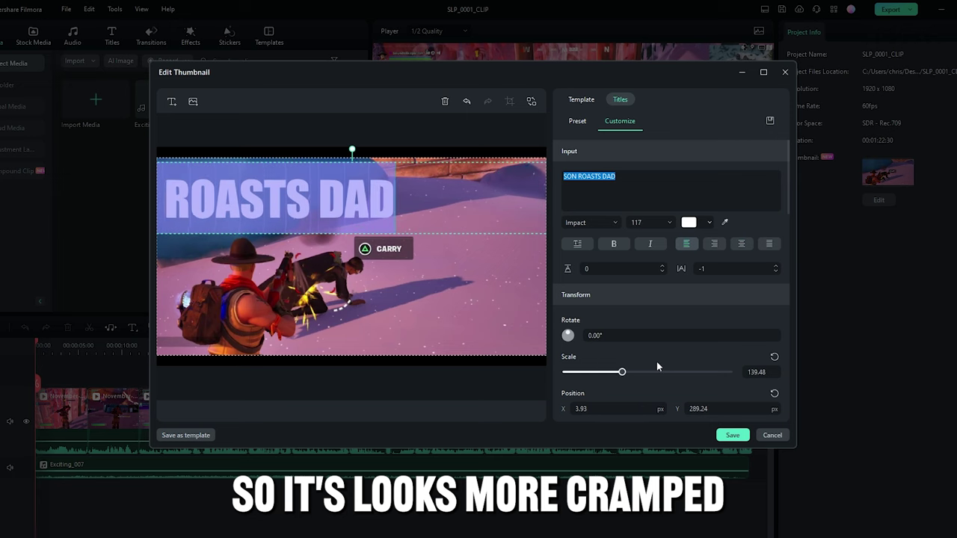
{"action": "left_click", "coordinate": [740, 244]}
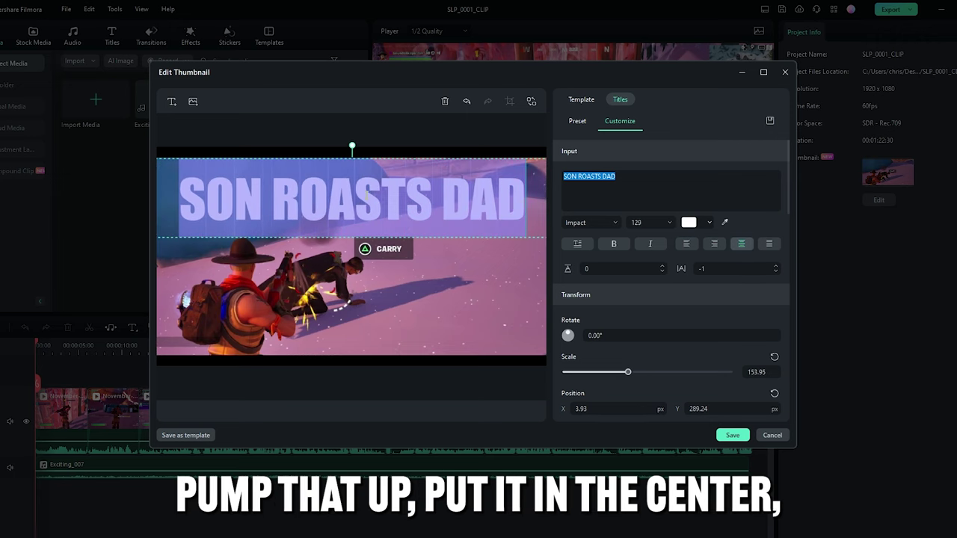
Apply a white, purple-outlined WordArt style to the title
{"action": "left_click", "coordinate": [577, 121]}
{"action": "left_click", "coordinate": [611, 396]}
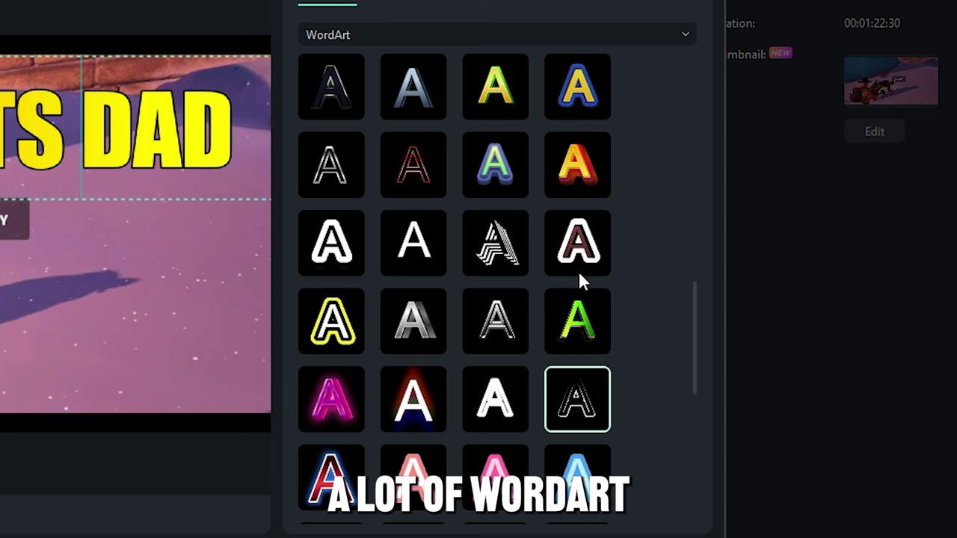
{"action": "left_click", "coordinate": [672, 264]}
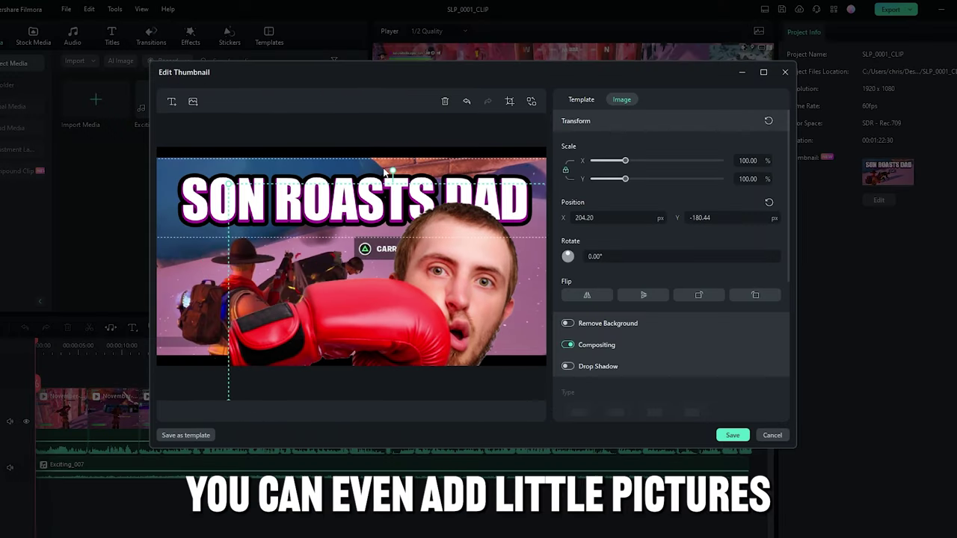
Rotate the boxing-glove photo and place it on the right of the thumbnail
{"action": "left_click_drag", "start_coordinate": [391, 172], "coordinate": [554, 177]}
{"action": "left_click", "coordinate": [549, 367]}
{"action": "left_click", "coordinate": [499, 293]}
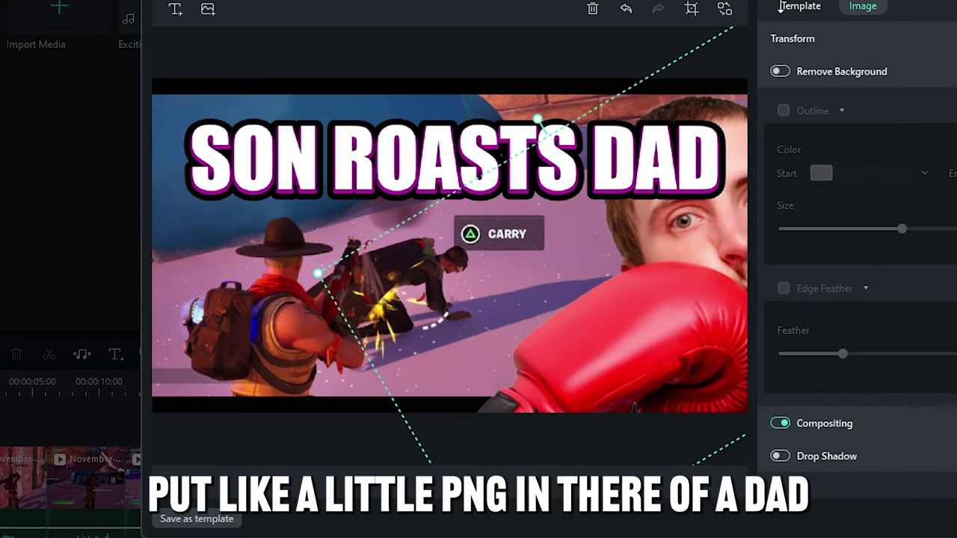
{"action": "left_click_drag", "start_coordinate": [516, 268], "coordinate": [471, 275]}
{"action": "left_click_drag", "start_coordinate": [632, 275], "coordinate": [625, 295]}
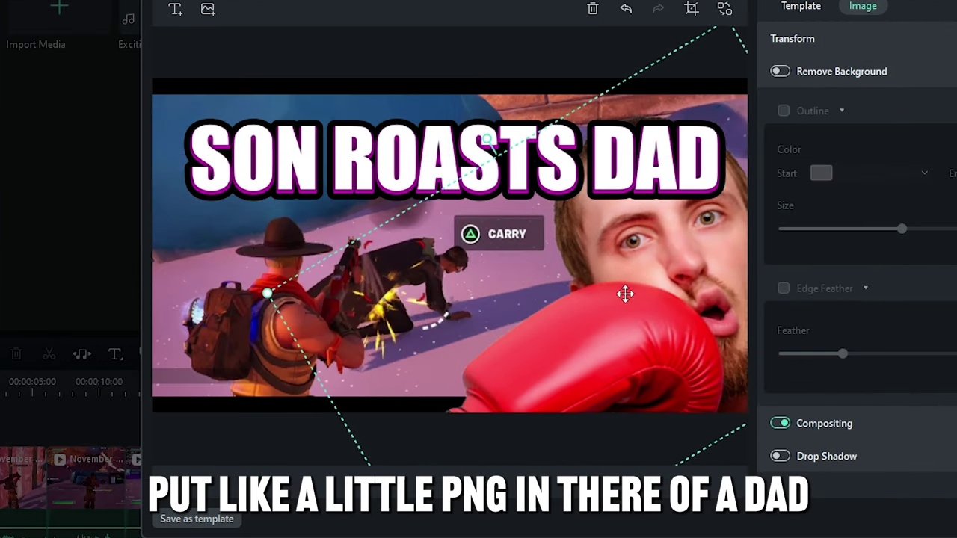
Save the finished thumbnail to the project
{"action": "left_click", "coordinate": [291, 464]}
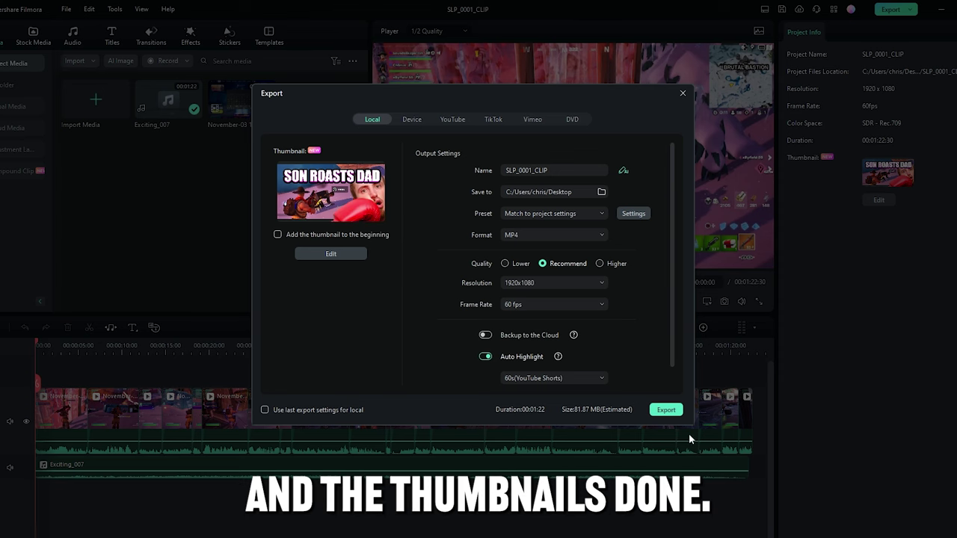
{"action": "left_click", "coordinate": [667, 411]}
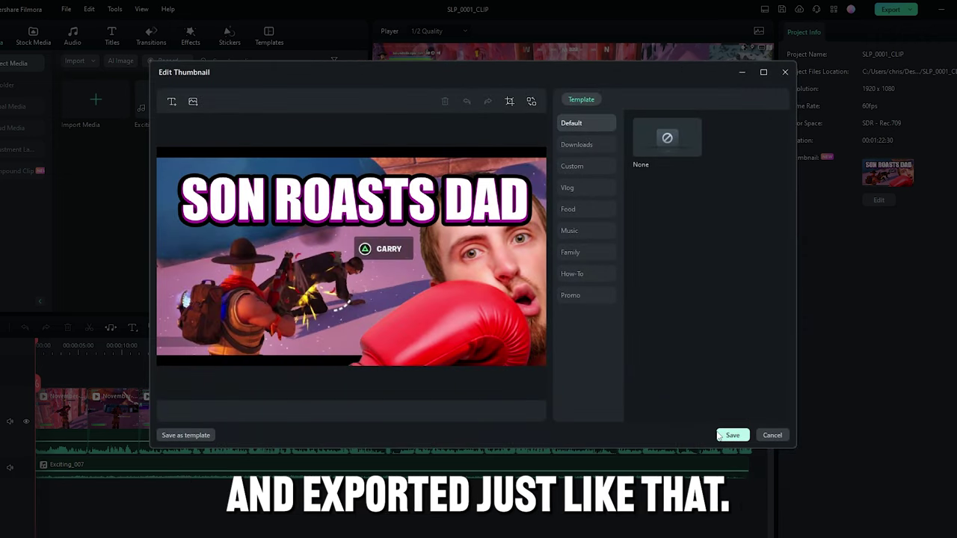
{"action": "left_click", "coordinate": [722, 435]}
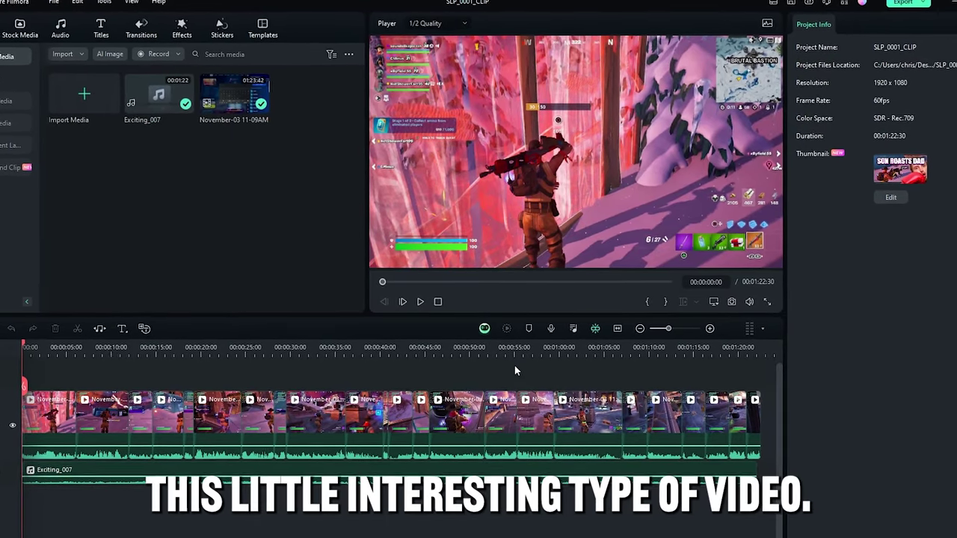